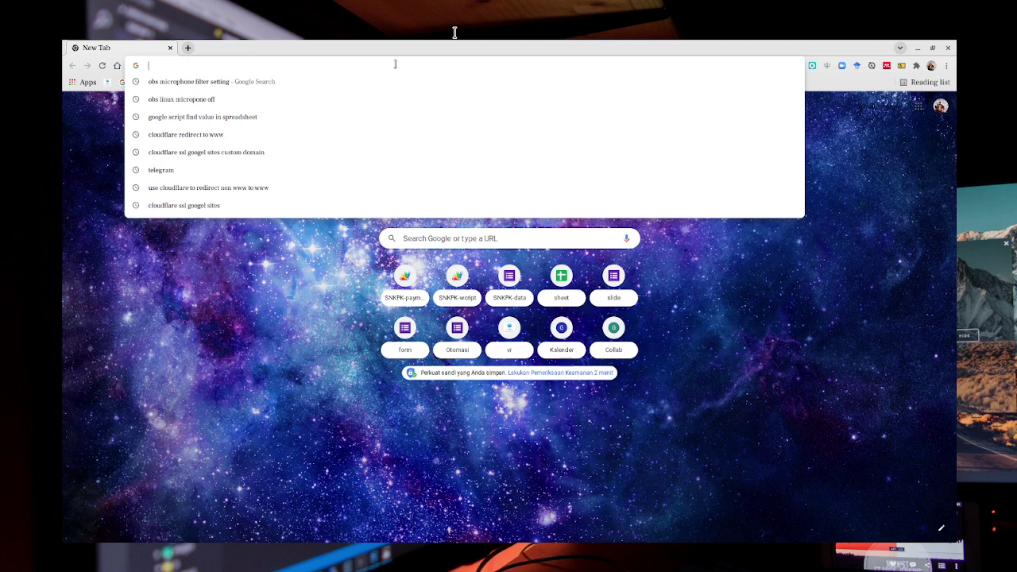
# Load smart-sheet.my.id by accepting the autocomplete suggestion for 'smart'.
pyautogui.write('smart-sheet.my.id')
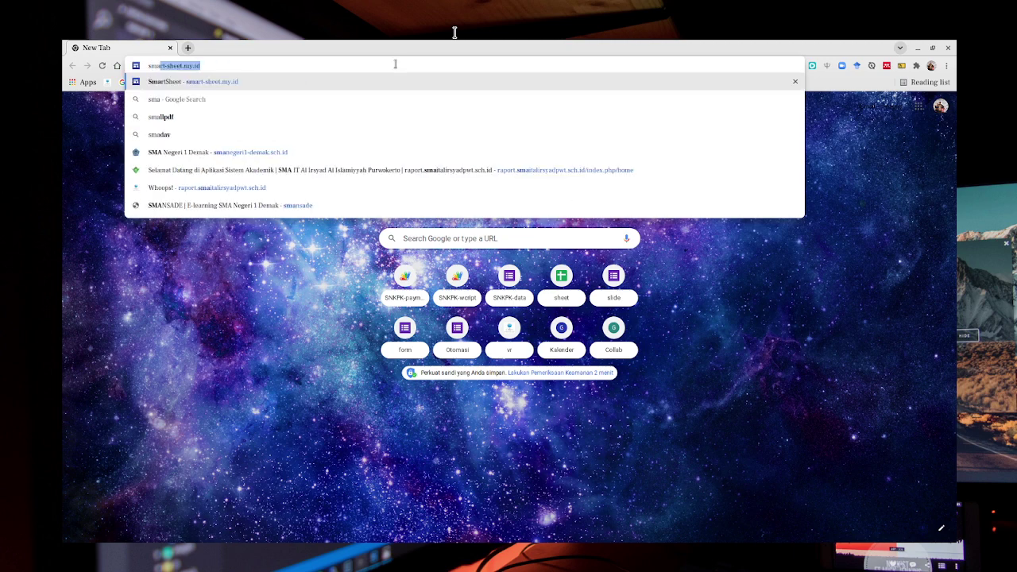
pyautogui.press('Right')
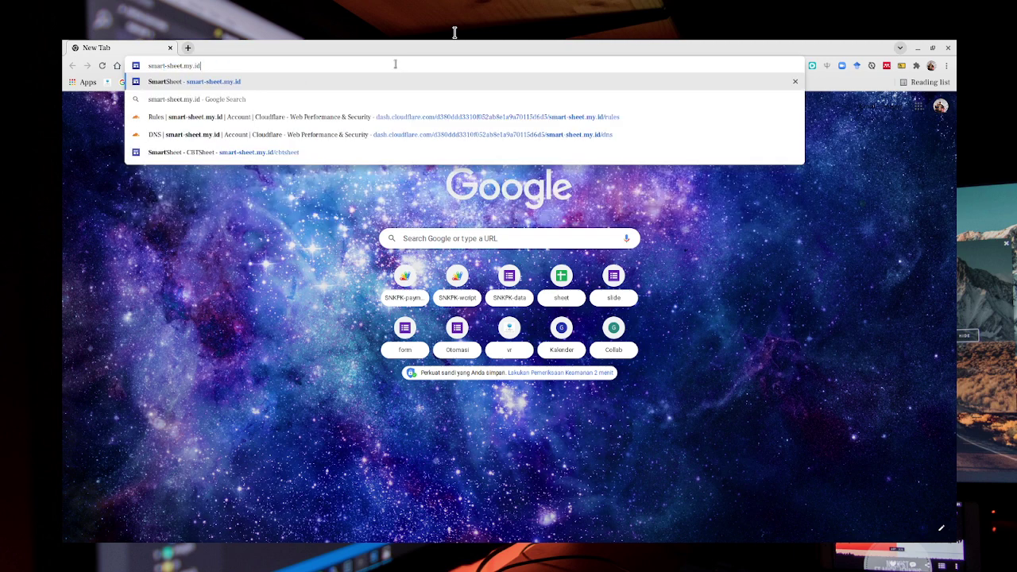
pyautogui.press('Return')
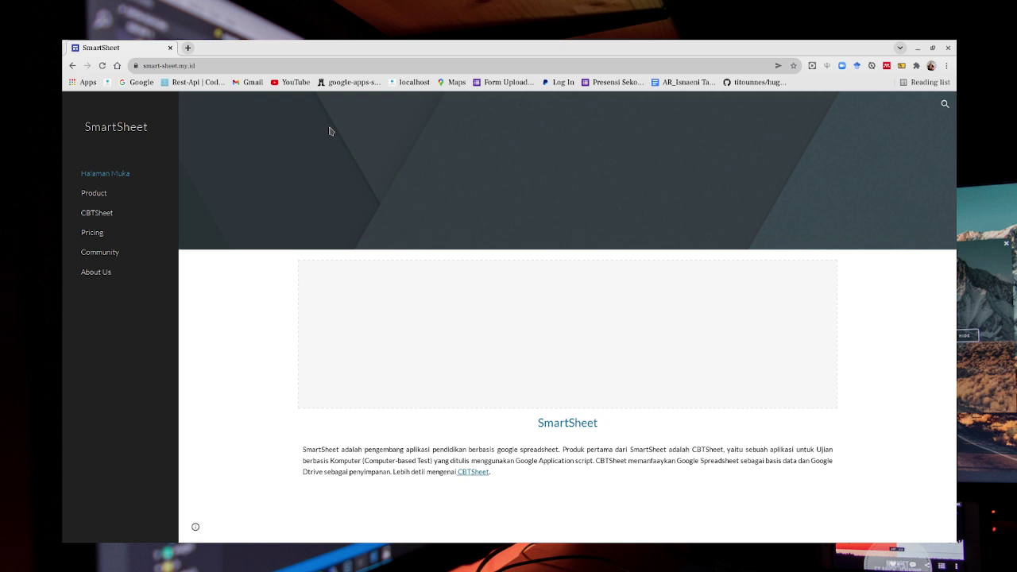
# Go to the CBTSheet page and follow the installation guide's 'ini' link to the master file.
pyautogui.click(95, 213)
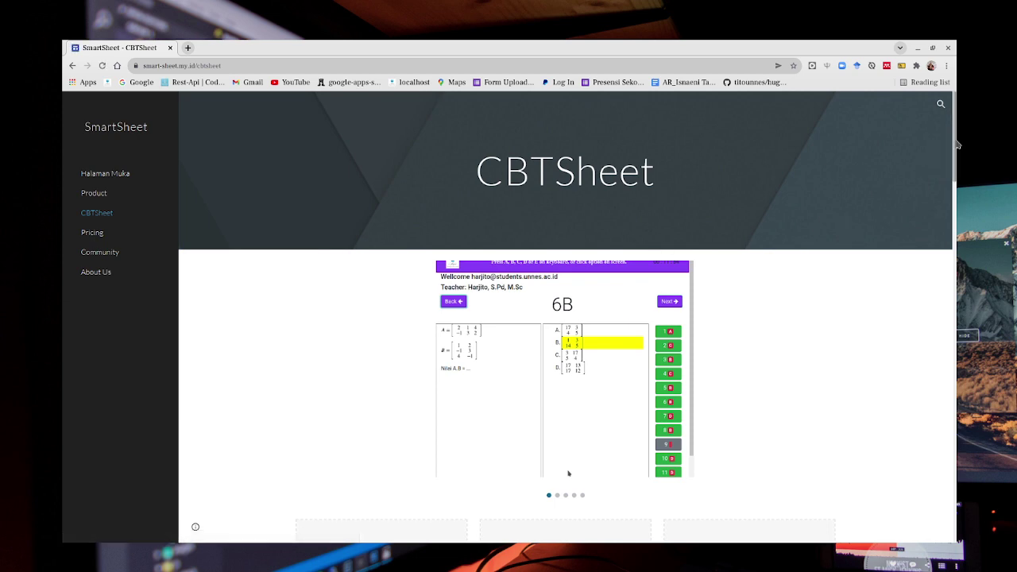
pyautogui.moveTo(956, 148); pyautogui.dragTo(936, 311)
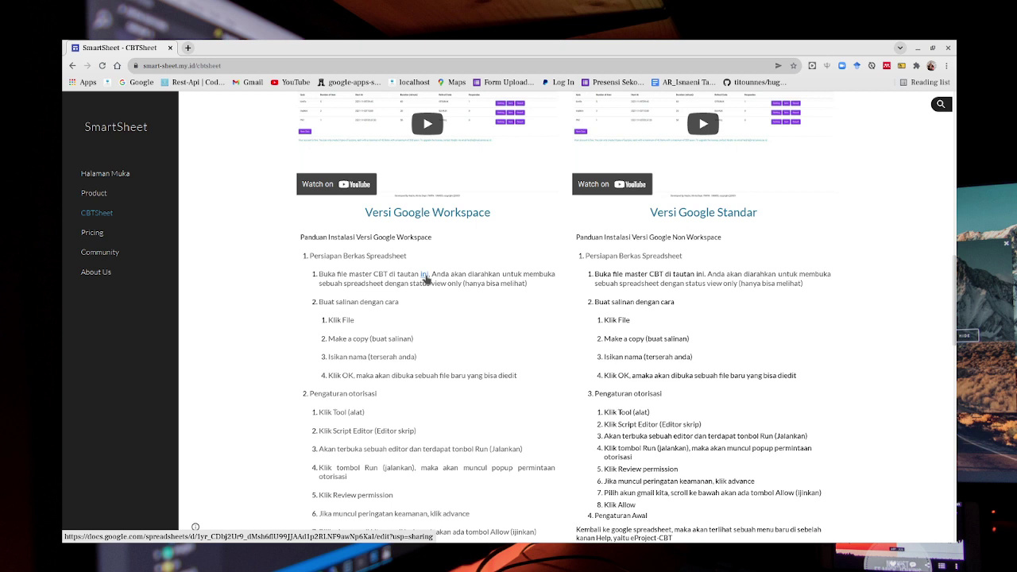
pyautogui.click(425, 275)
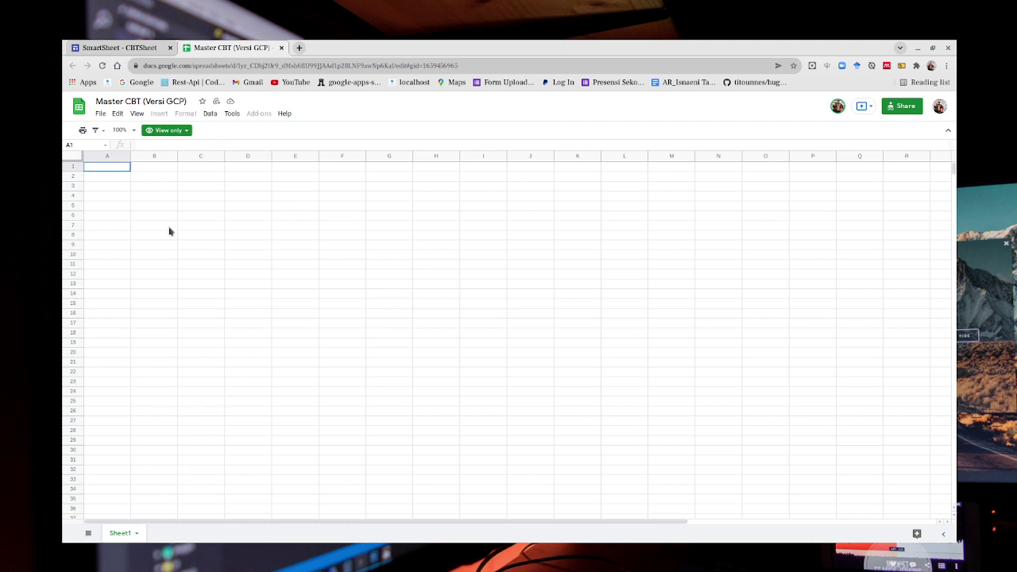
# Copy the Master CBT (Versi GCP) spreadsheet with File > Make a copy, naming it CBT.
pyautogui.click(100, 114)
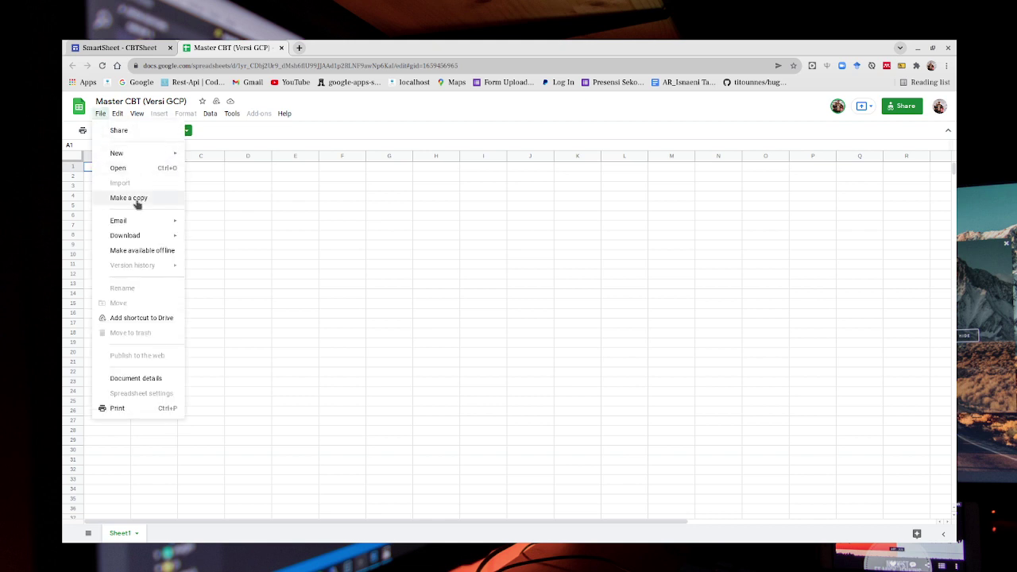
pyautogui.click(129, 197)
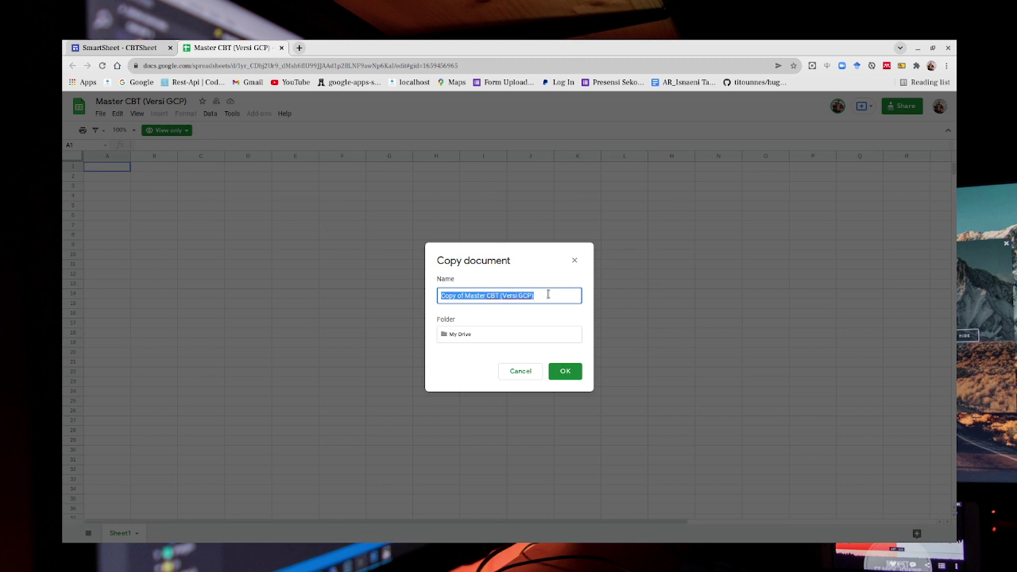
pyautogui.write('CBT')
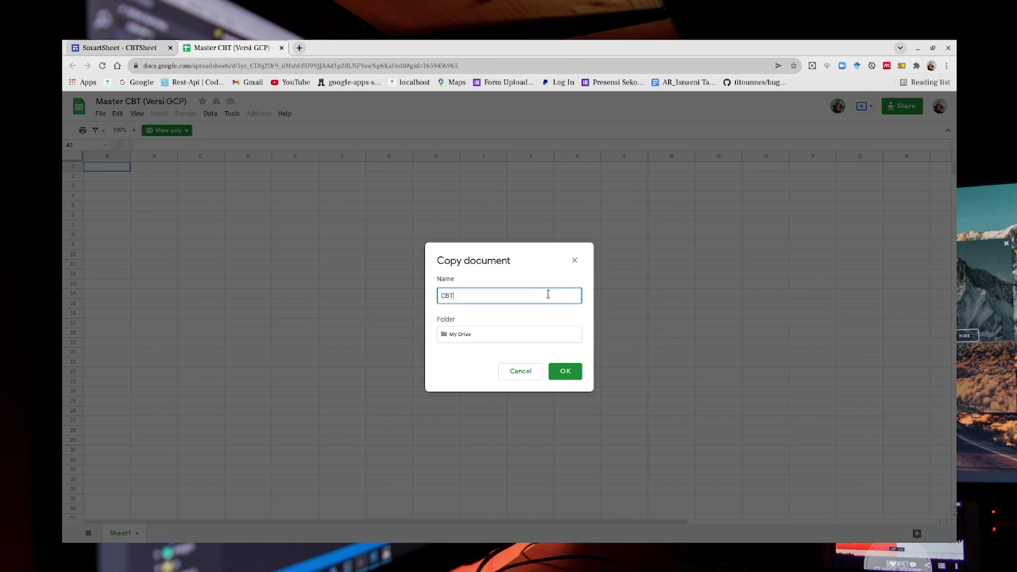
pyautogui.click(565, 372)
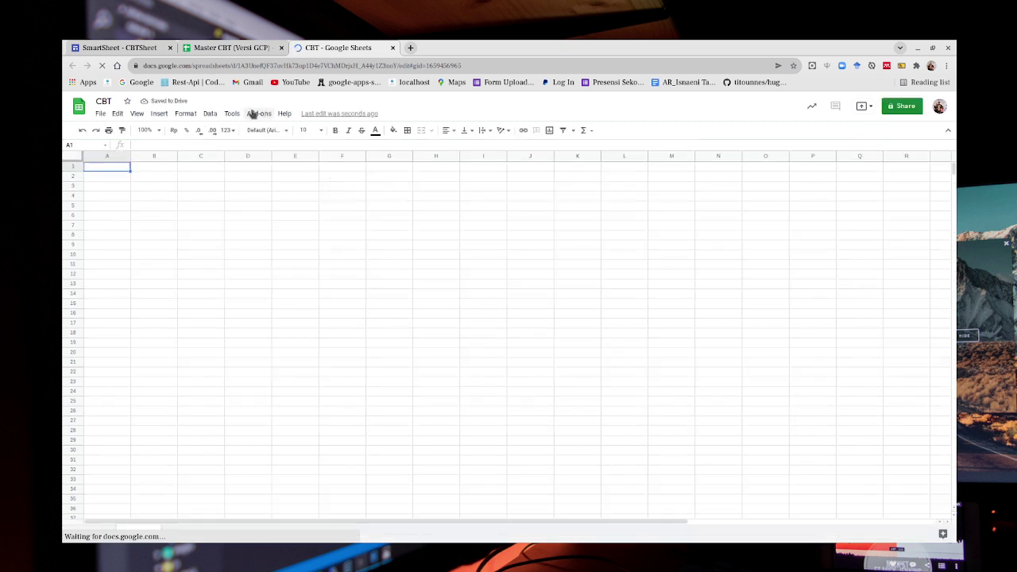
# Close the original Master CBT tab and open the eProject-CBT menu in the CBT copy.
pyautogui.click(250, 202)
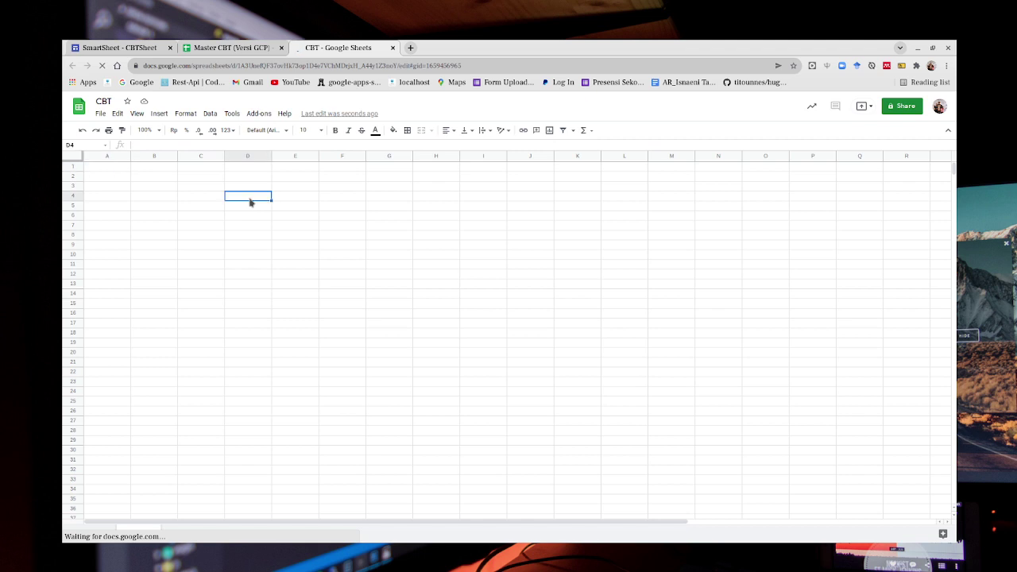
pyautogui.click(355, 205)
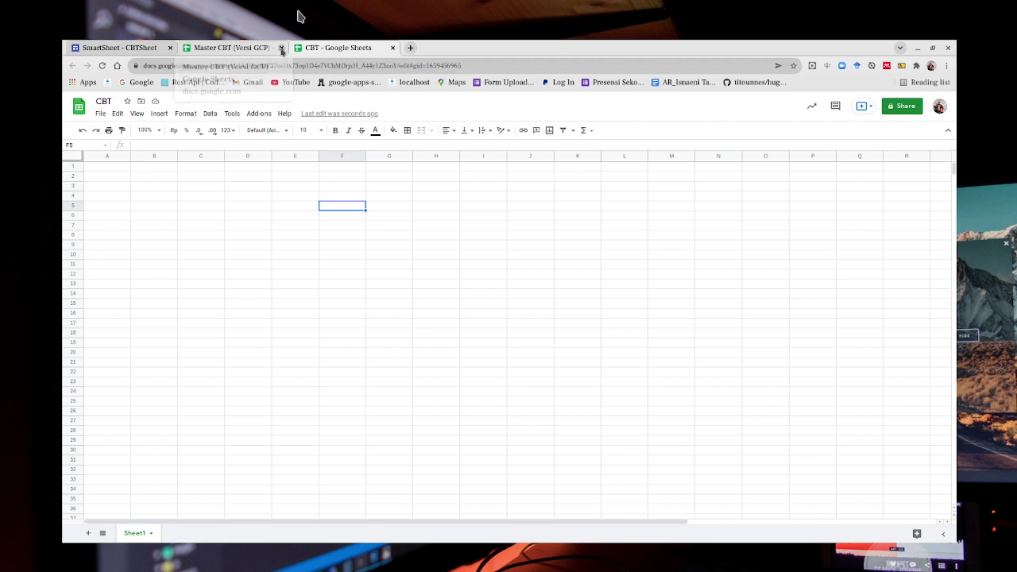
pyautogui.click(281, 49)
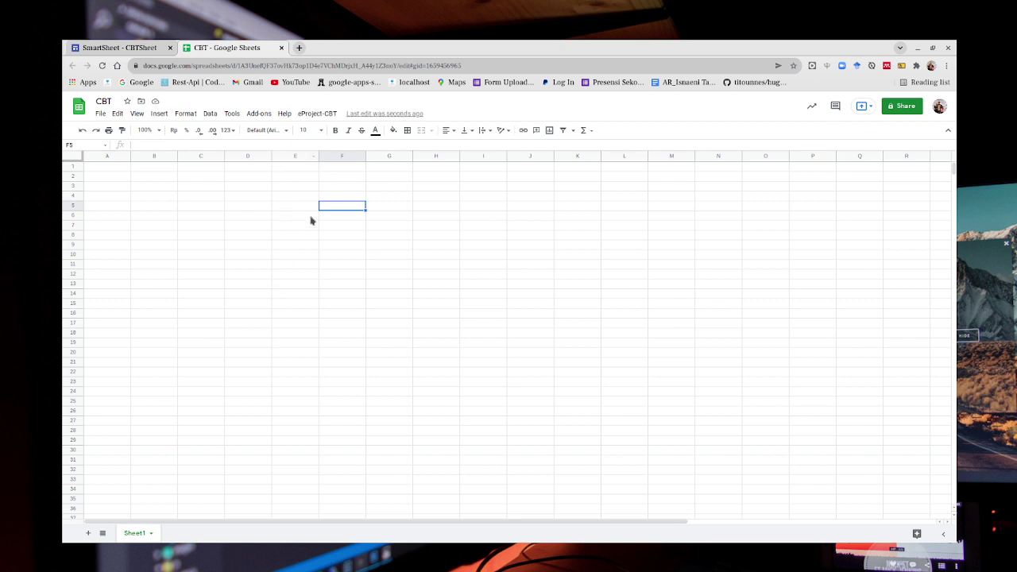
pyautogui.click(324, 115)
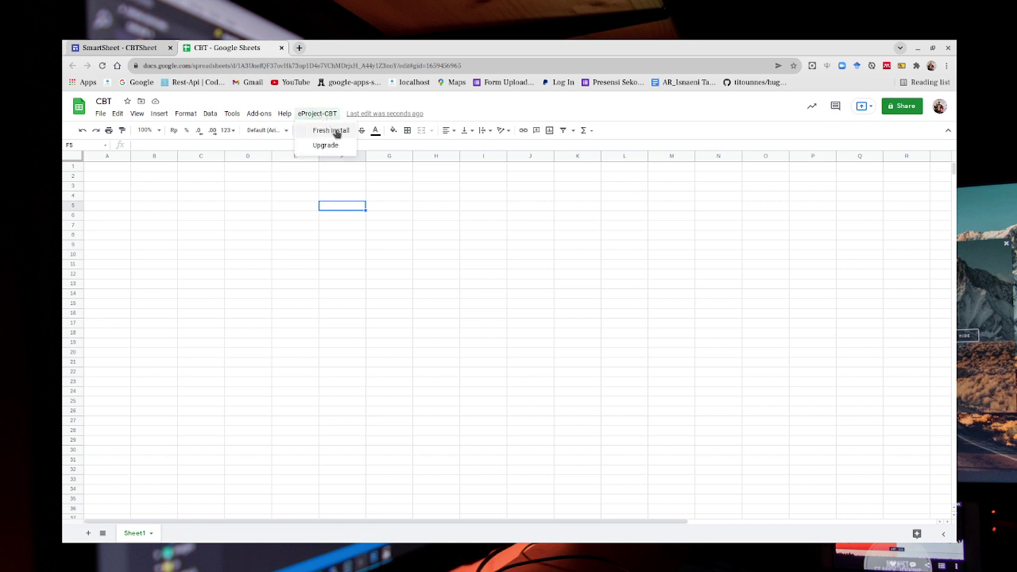
# Run eProject-CBT Fresh Install, authorize the script, rerun it, and dismiss the completion notice.
pyautogui.click(336, 132)
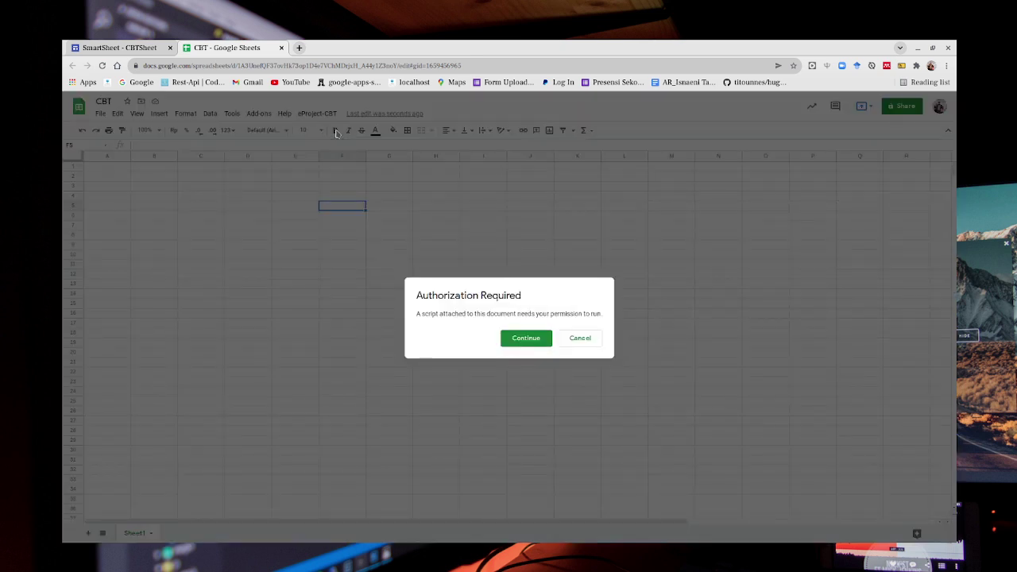
pyautogui.click(525, 339)
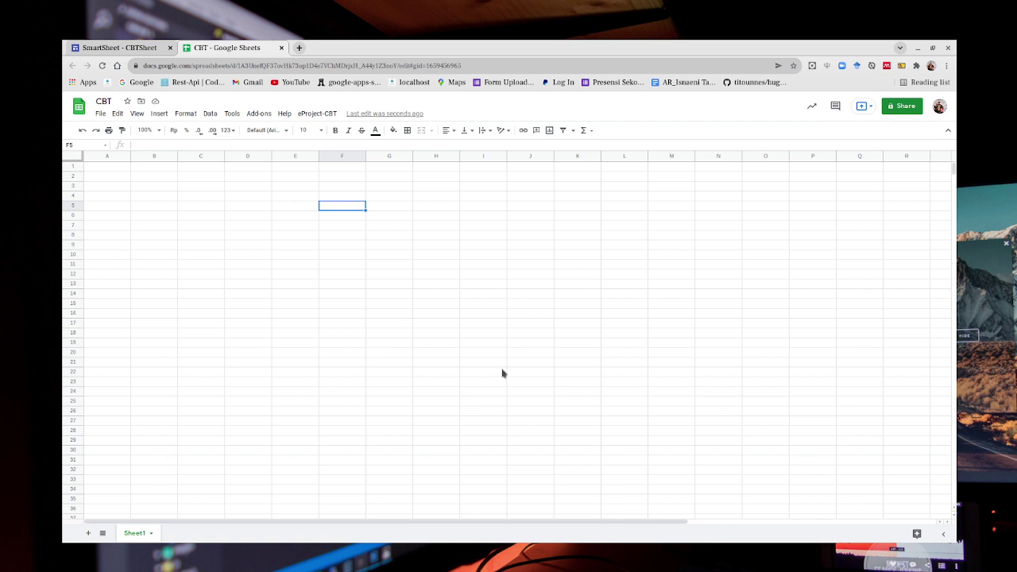
pyautogui.click(318, 114)
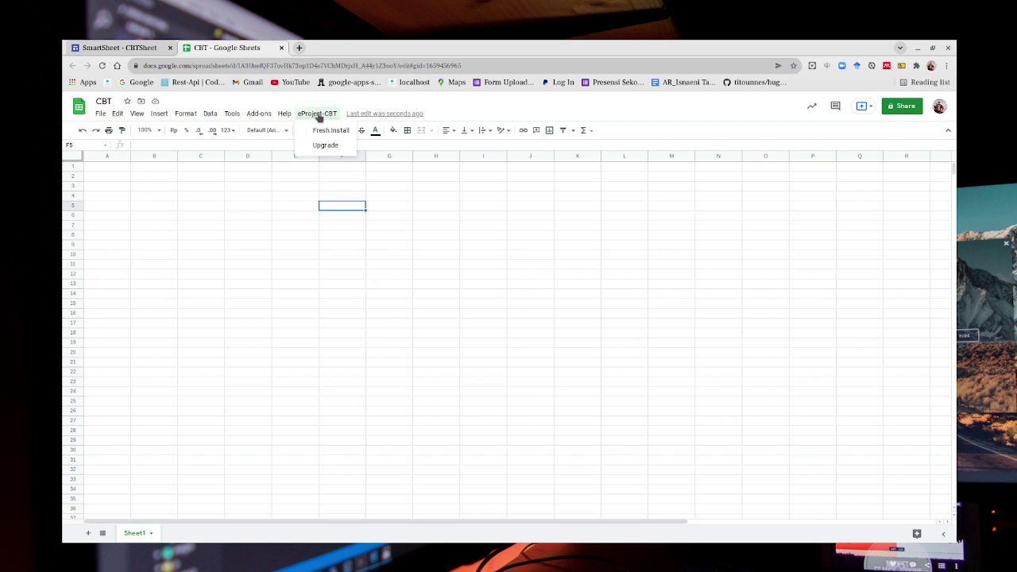
pyautogui.click(321, 132)
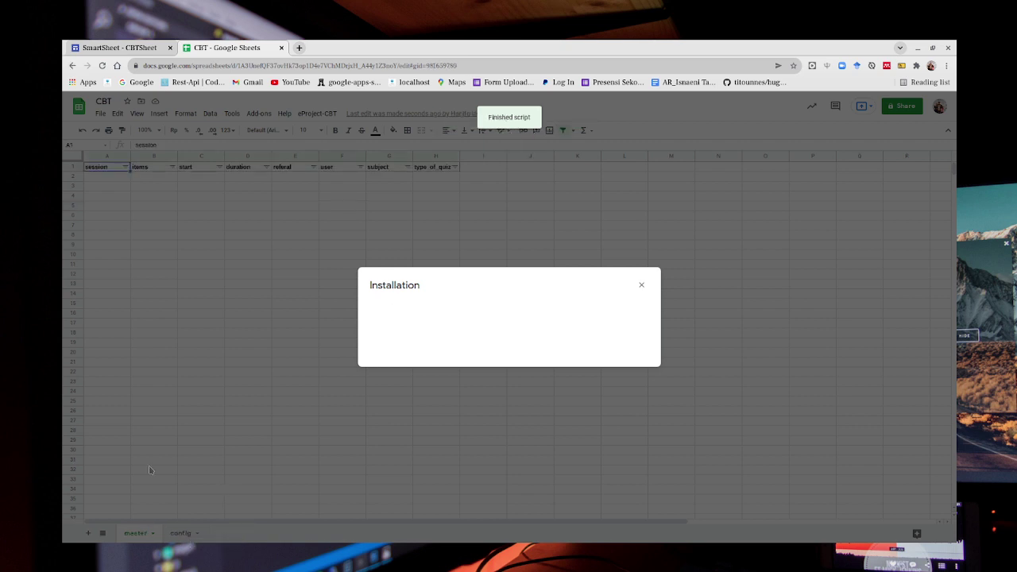
pyautogui.click(642, 286)
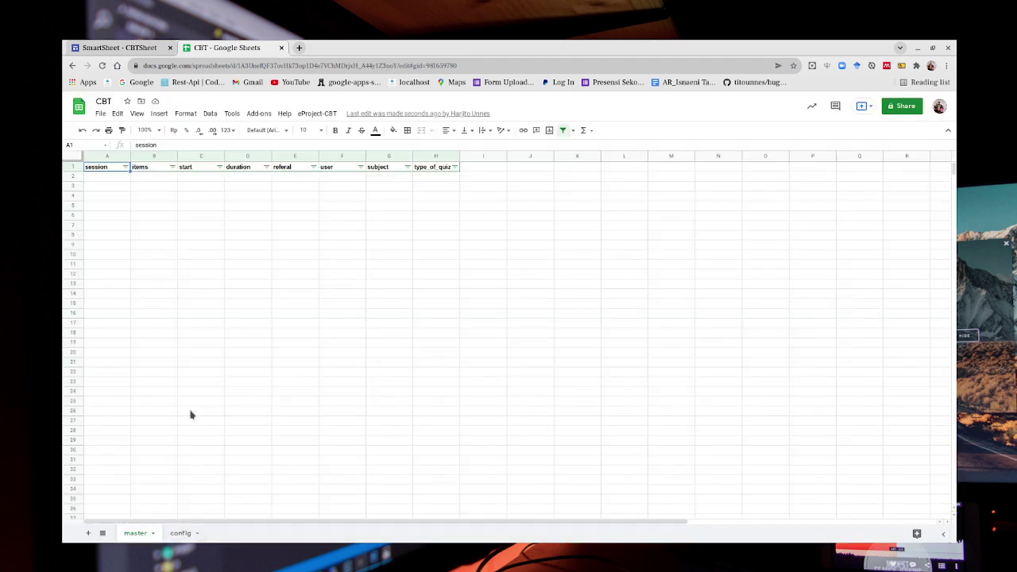
# Inspect the master sheet's header cells around A2 to C2.
pyautogui.click(116, 197)
pyautogui.press('Right')
pyautogui.press('Up')
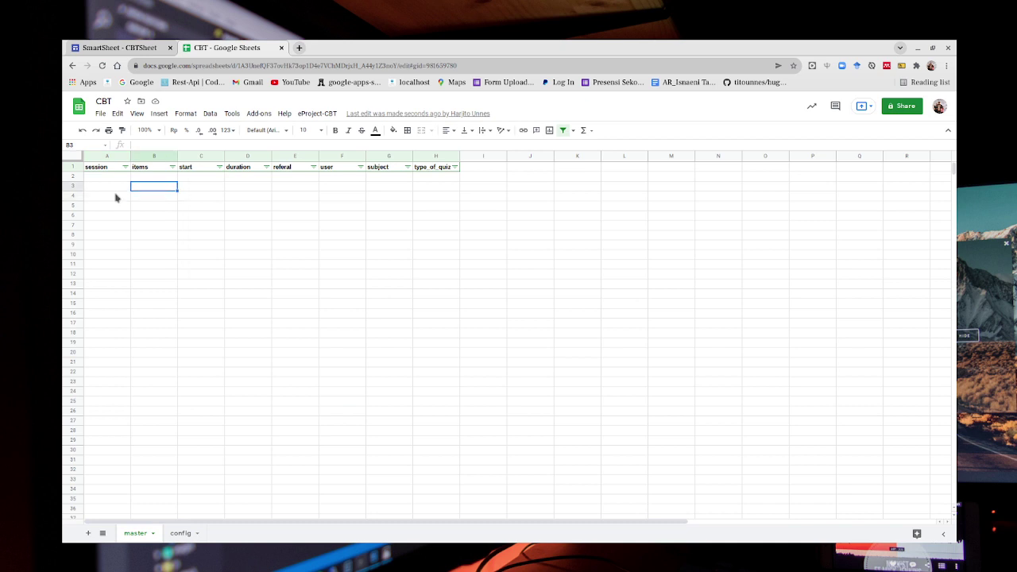
pyautogui.press('Up')
pyautogui.press('Left')
pyautogui.press('Right')
pyautogui.press('Right')
pyautogui.press('Left')
pyautogui.press('Left')
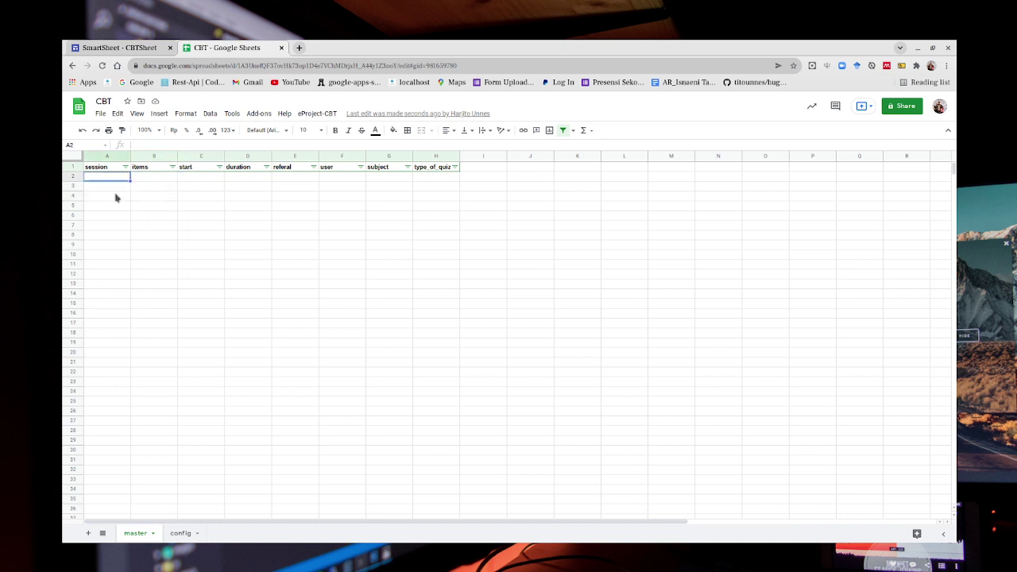
# Review the config sheet rows, then open the attached project with Tools > Script editor.
pyautogui.click(180, 533)
pyautogui.click(122, 234)
pyautogui.press('Up')
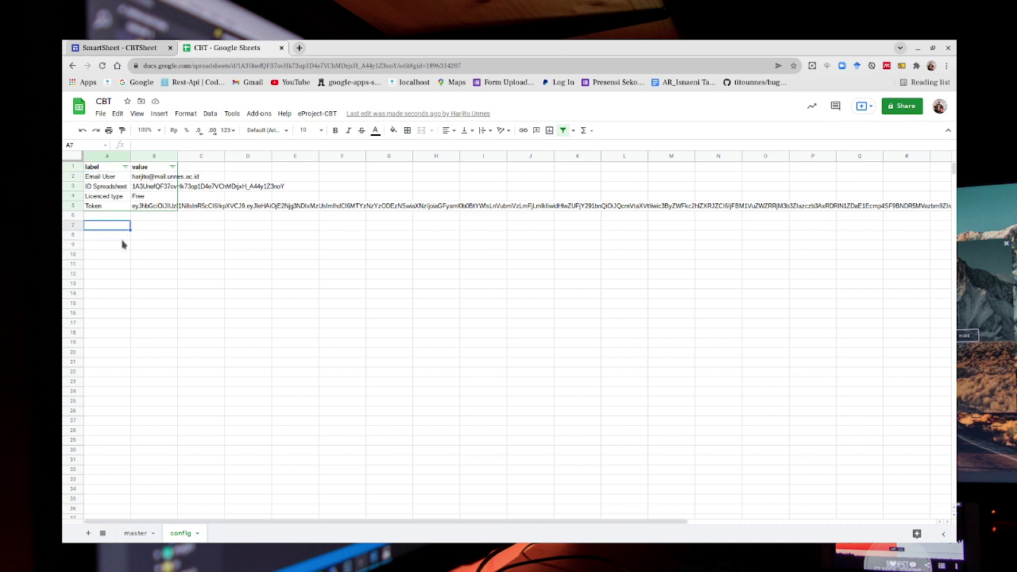
pyautogui.press('Up')
pyautogui.press('Up')
pyautogui.press('Up')
pyautogui.press('Up')
pyautogui.press('Up')
pyautogui.press('Up')
pyautogui.press('Down')
pyautogui.press('Down')
pyautogui.press('Down')
pyautogui.press('Down')
pyautogui.press('Down')
pyautogui.press('Down')
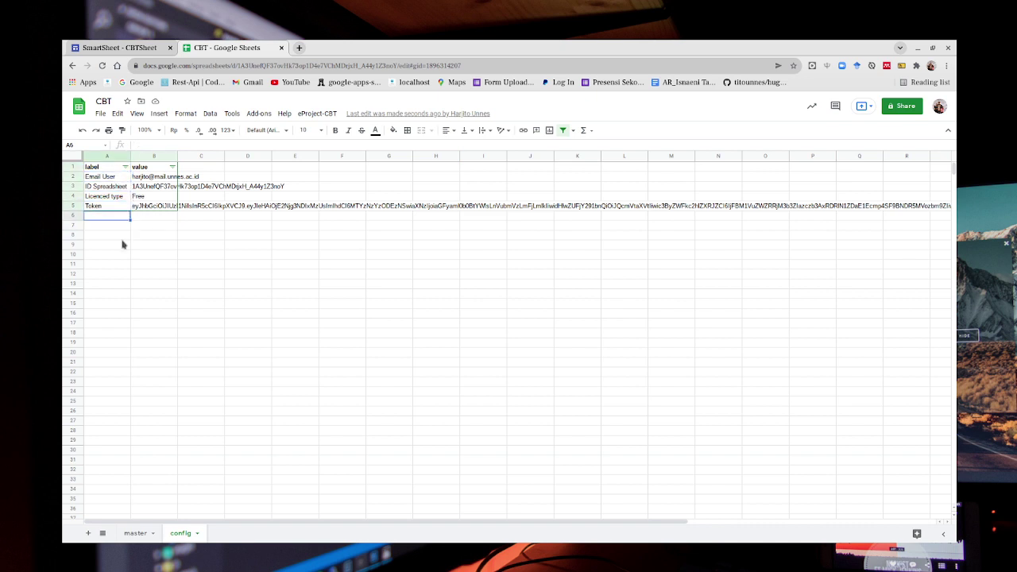
pyautogui.press('Right')
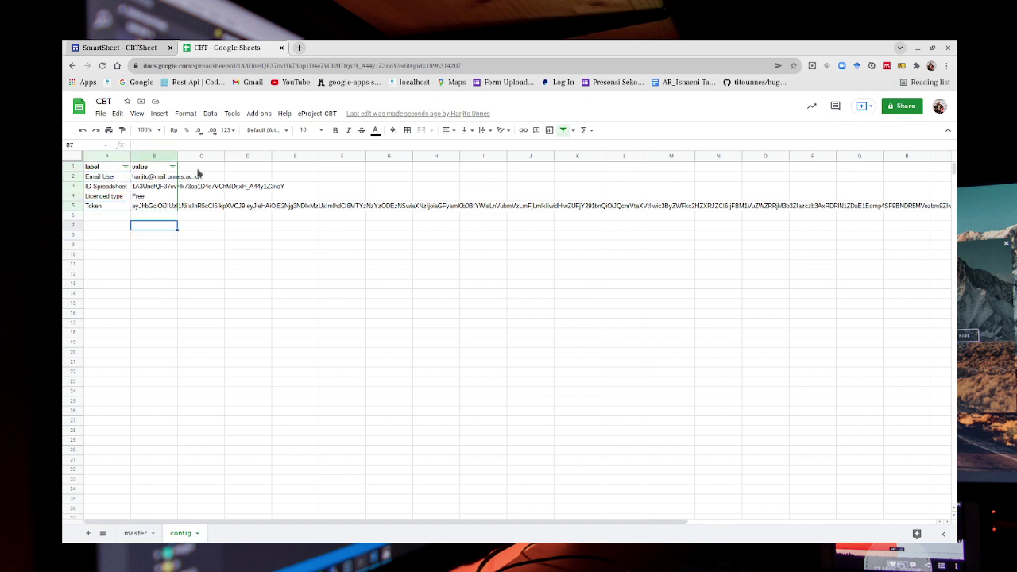
pyautogui.click(232, 114)
pyautogui.click(239, 169)
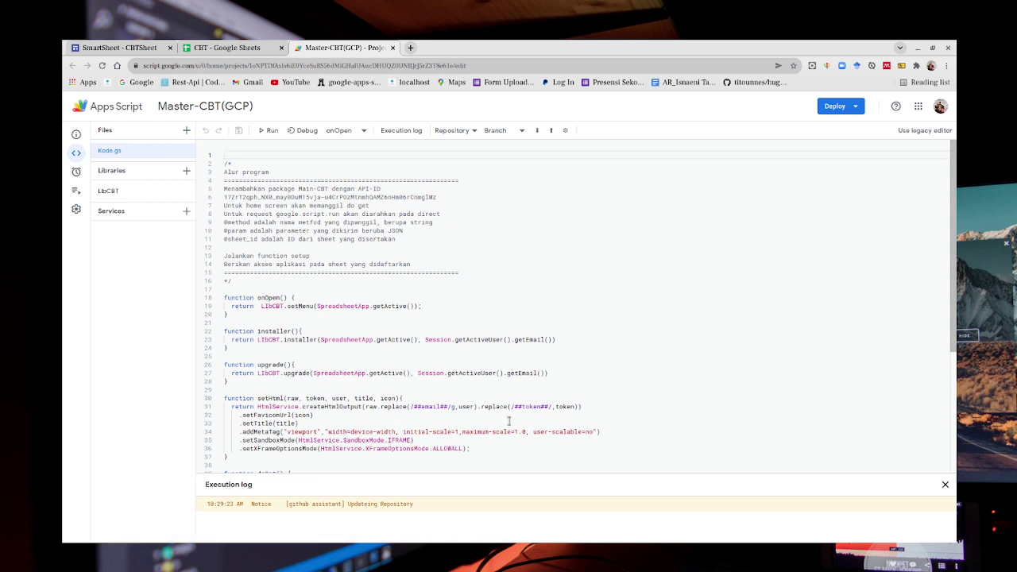
# Replace the 'Nama Anda' placeholders on lines 43 and 48 of Kode.gs with the teacher's name.
pyautogui.click(492, 441)
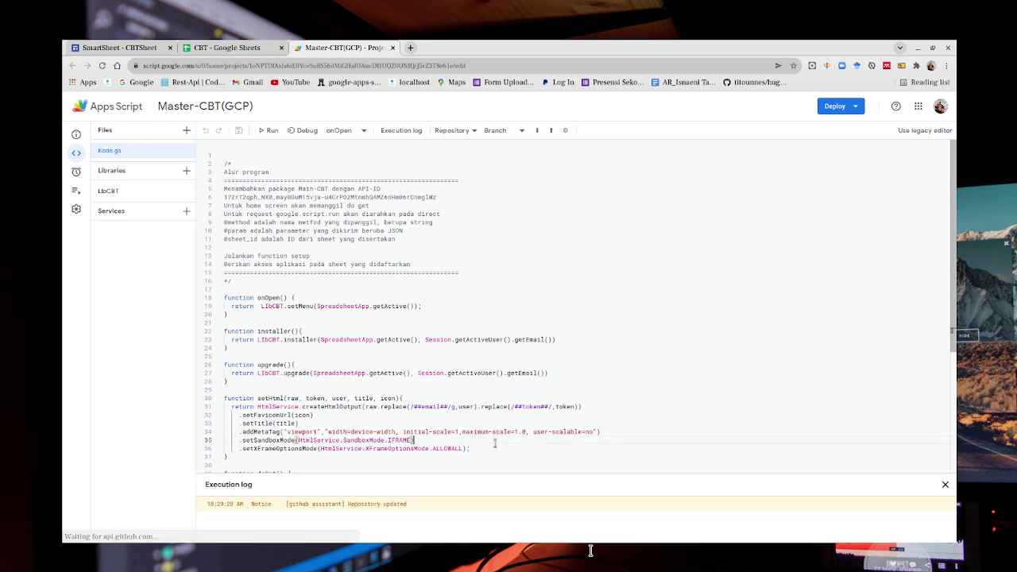
pyautogui.press('Down')
pyautogui.press('Down')
pyautogui.press('Down')
pyautogui.press('Down')
pyautogui.press('Down')
pyautogui.press('Down')
pyautogui.press('Down')
pyautogui.press('Down')
pyautogui.press('Down')
pyautogui.press('Down')
pyautogui.press('Down')
pyautogui.press('Down')
pyautogui.press('Down')
pyautogui.press('Down')
pyautogui.press('Down')
pyautogui.press('Down')
pyautogui.press('Down')
pyautogui.press('Down')
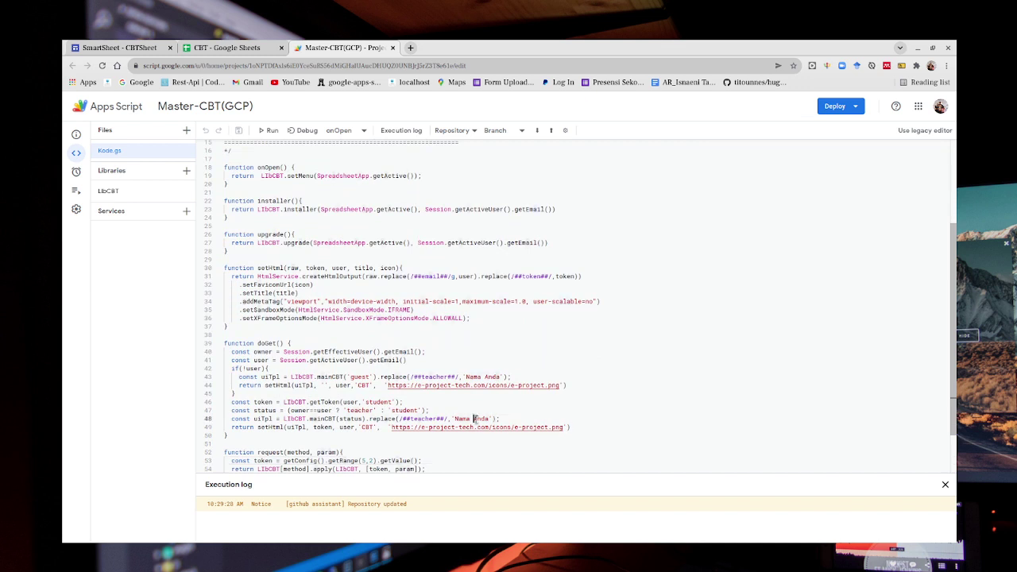
pyautogui.moveTo(454, 418); pyautogui.dragTo(475, 419)
pyautogui.hotkey('ctrl', 'shift', 'Right')
pyautogui.write('Harjito')
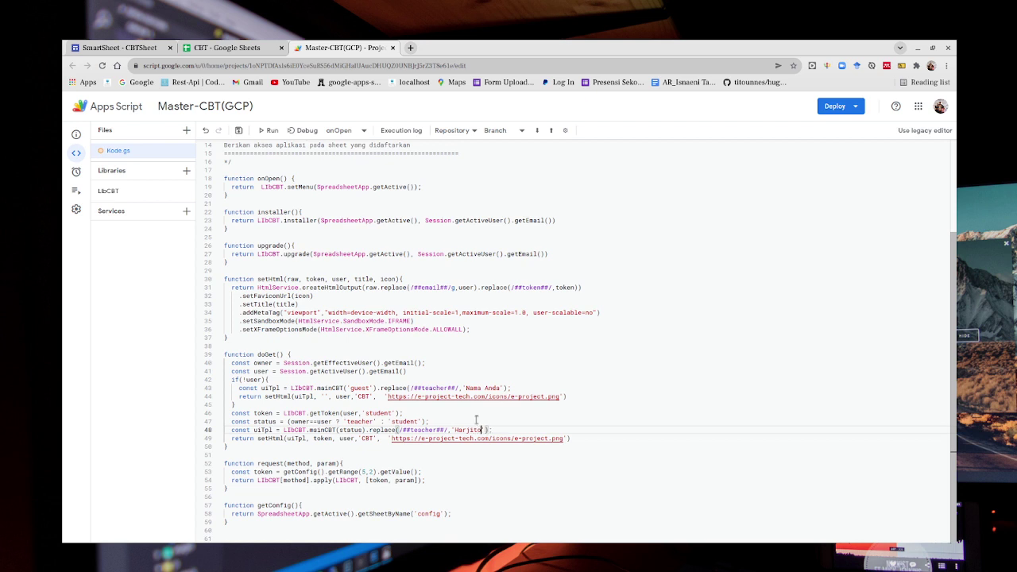
pyautogui.click(471, 388)
pyautogui.doubleClick(472, 388)
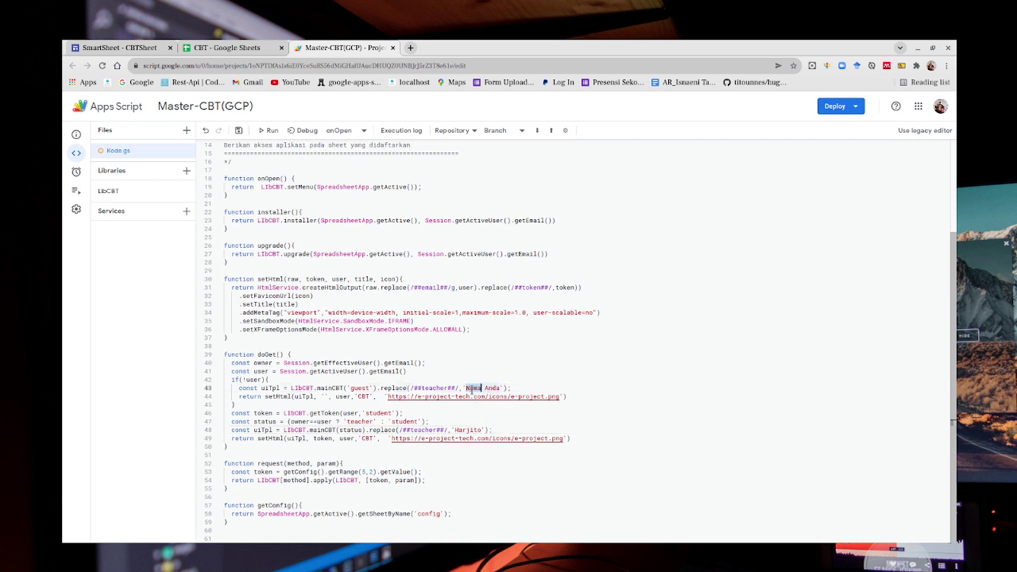
pyautogui.hotkey('ctrl', 'shift', 'Right')
pyautogui.write('Harjito')
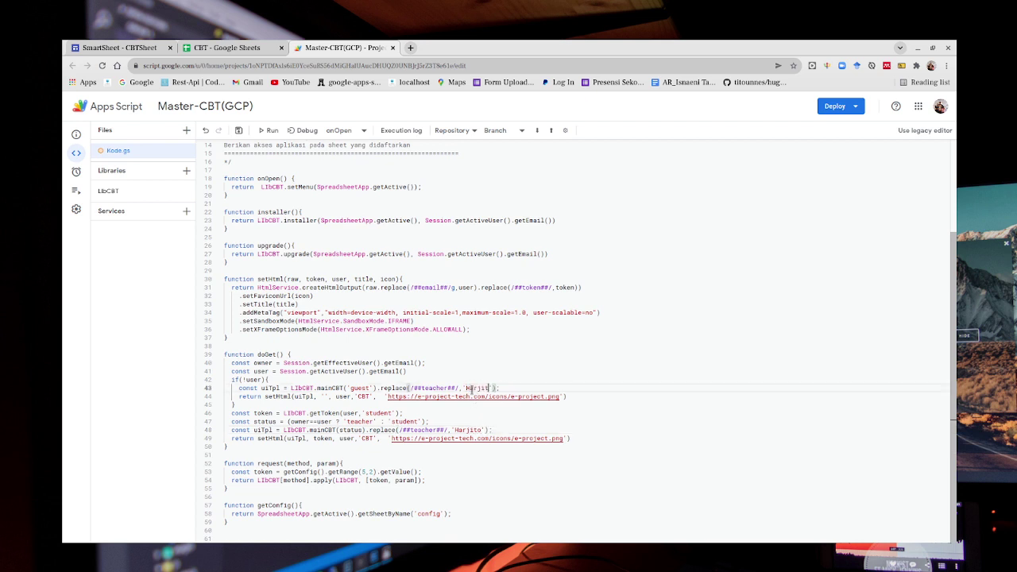
# Save the script and set the LibCBT library to version 94.
pyautogui.hotkey('ctrl', 's')
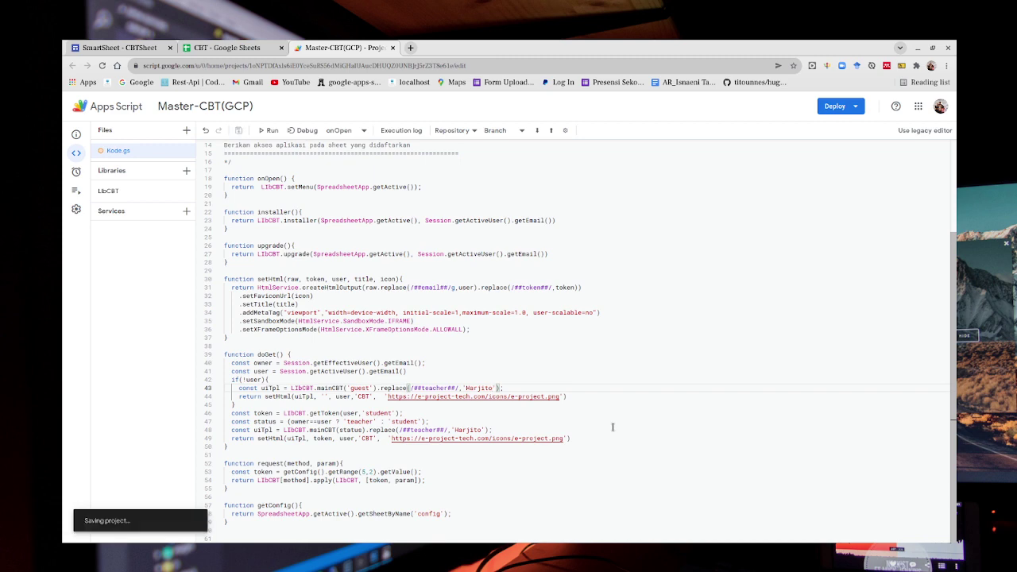
pyautogui.click(108, 192)
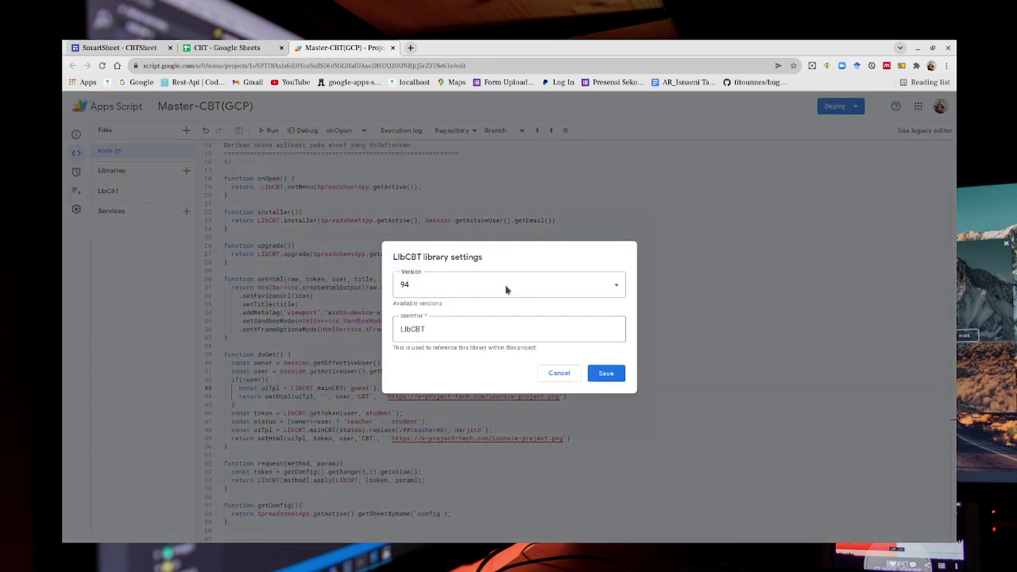
pyautogui.click(506, 289)
pyautogui.click(454, 296)
pyautogui.click(606, 374)
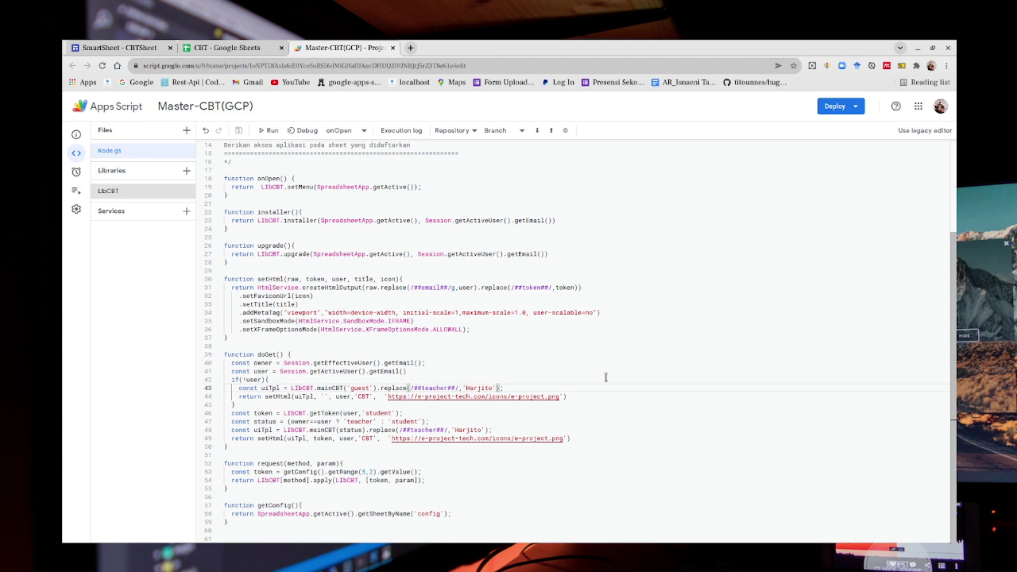
pyautogui.click(835, 107)
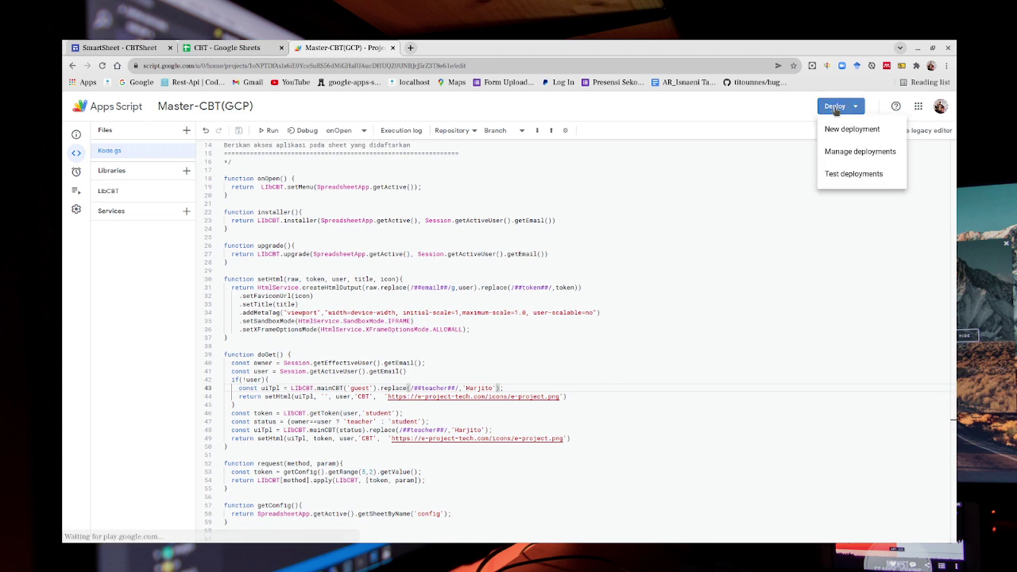
# Create a new web app deployment described CBT01 and copy its web app URL.
pyautogui.click(849, 130)
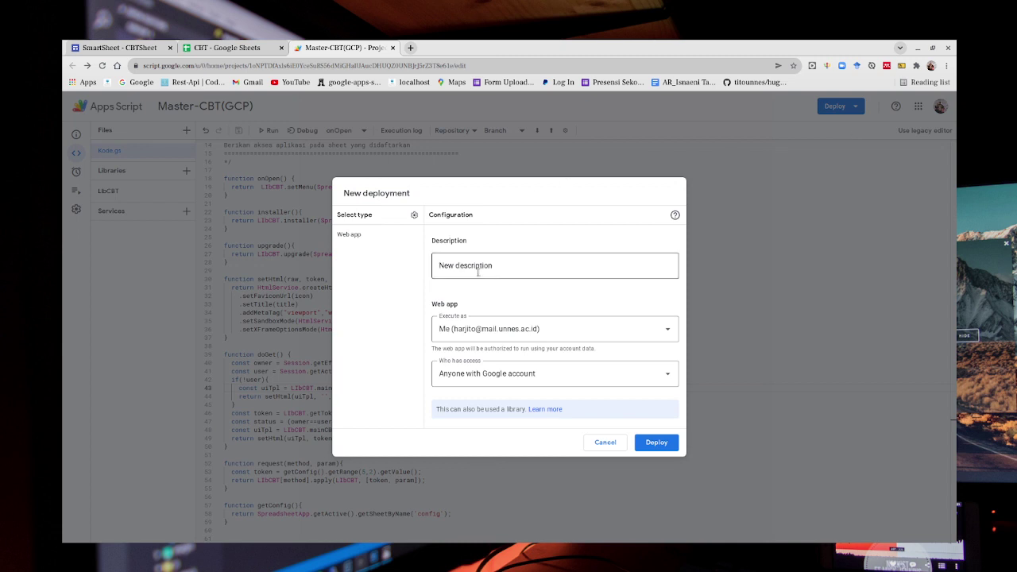
pyautogui.click(478, 271)
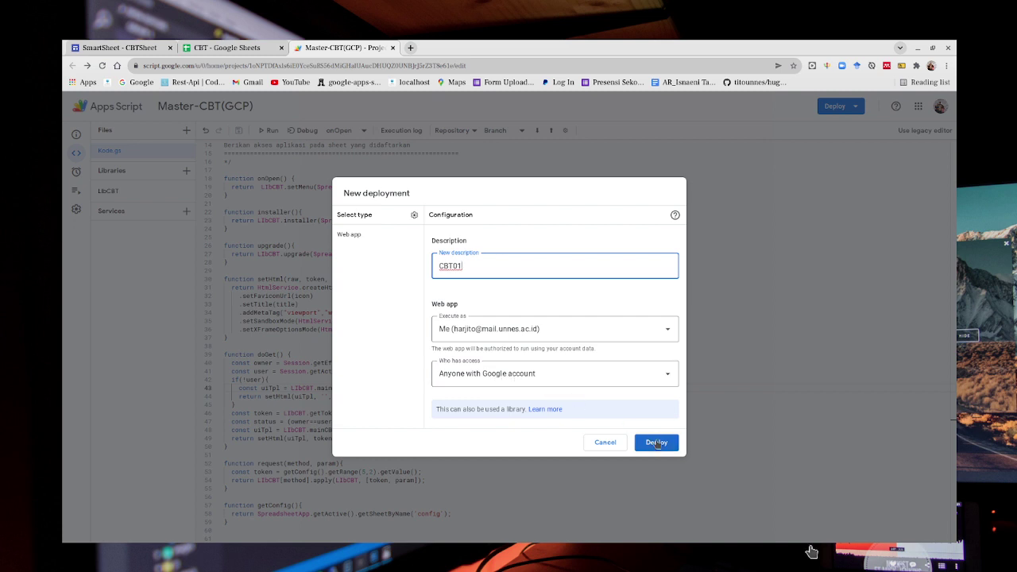
pyautogui.click(656, 445)
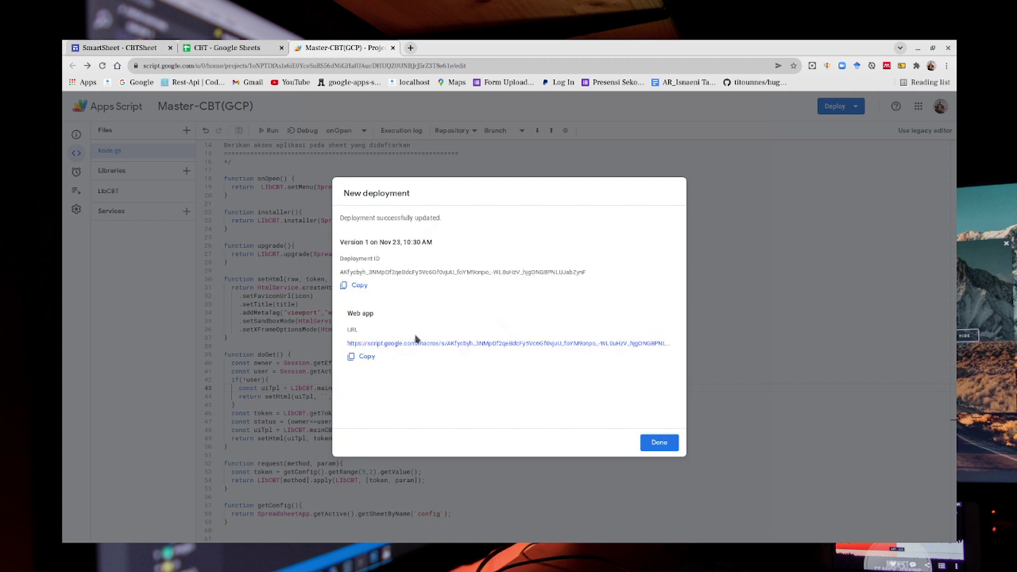
pyautogui.click(365, 357)
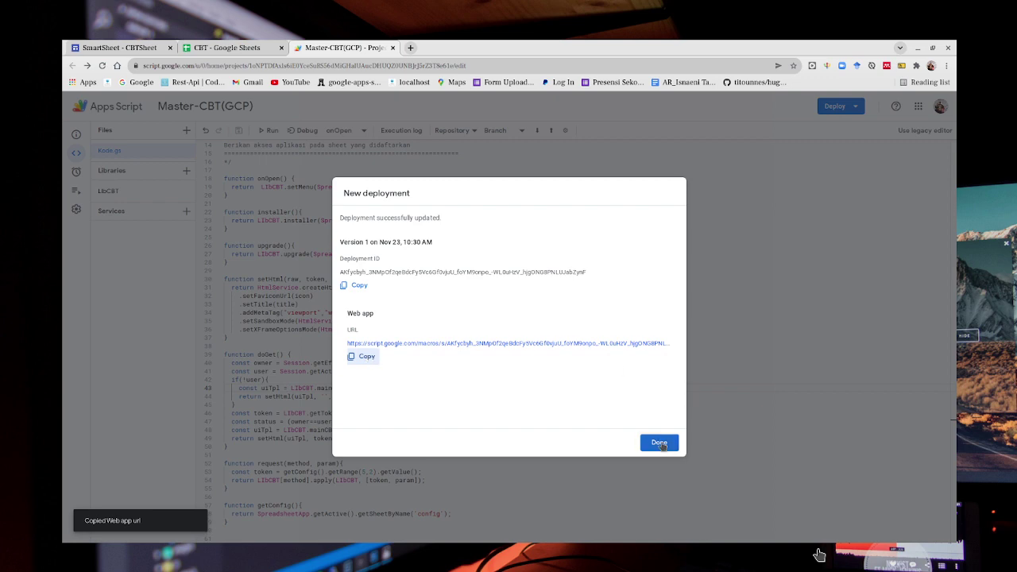
pyautogui.click(656, 443)
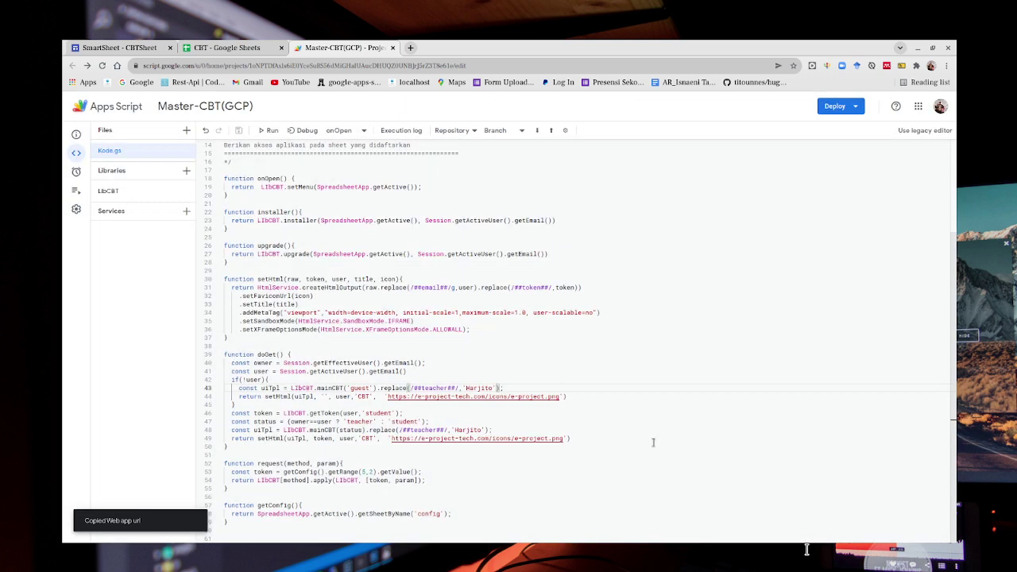
# Load the copied web app URL in a new browser tab.
pyautogui.hotkey('ctrl', 't')
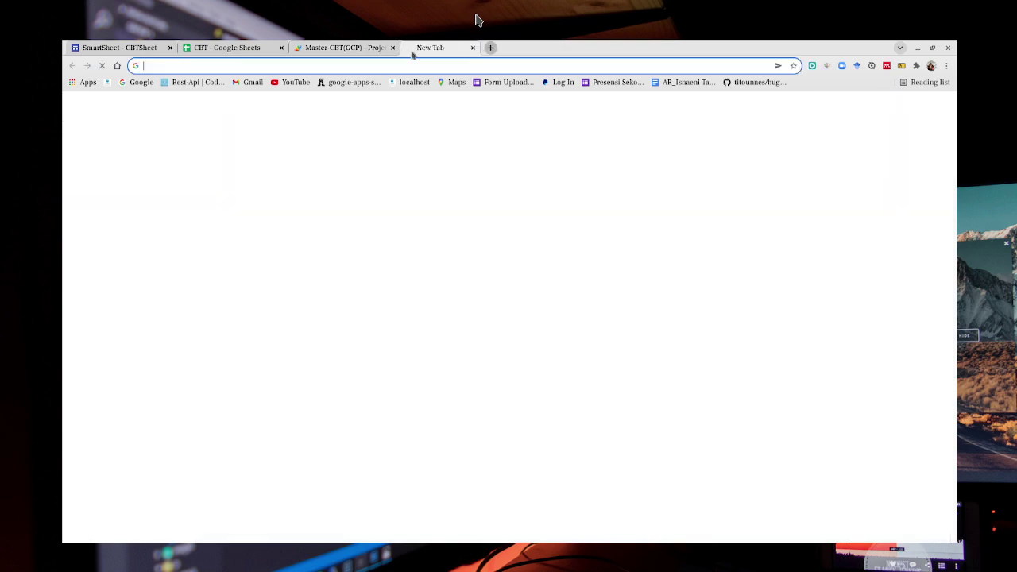
pyautogui.hotkey('ctrl', 'v')
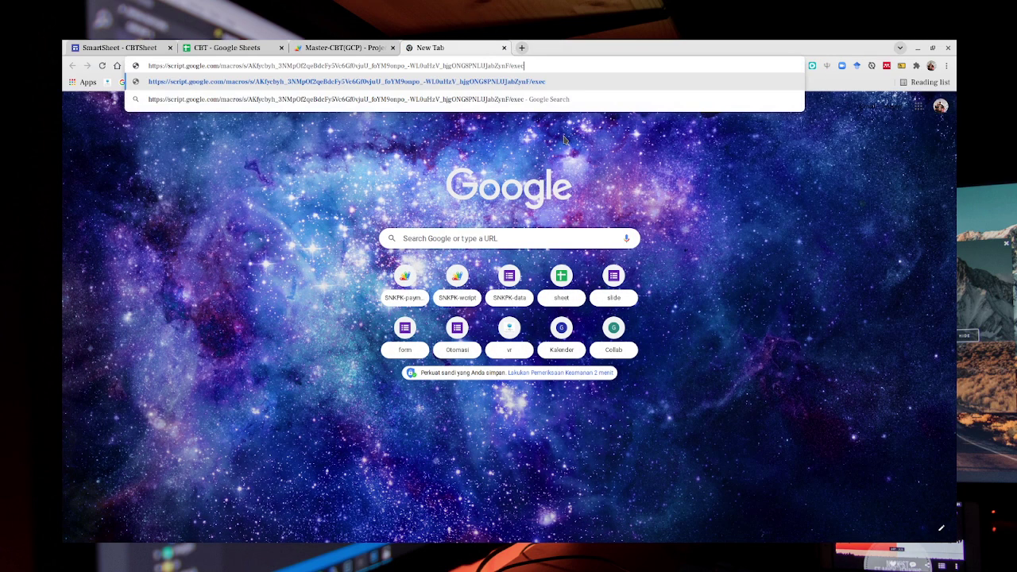
pyautogui.press('Return')
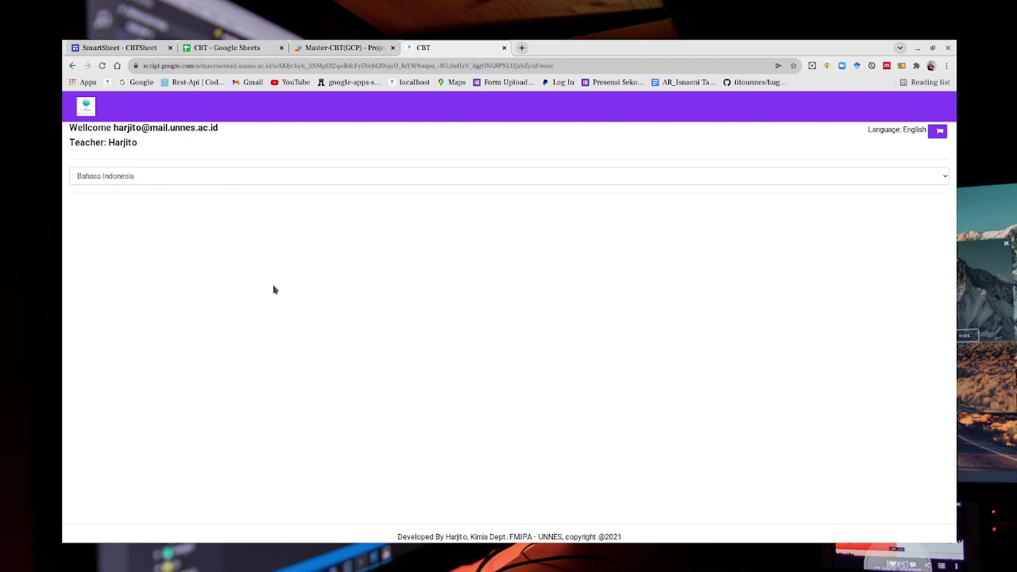
# Switch the app's interface language to English, then back to Bahasa Indonesia.
pyautogui.click(932, 181)
pyautogui.press('Down')
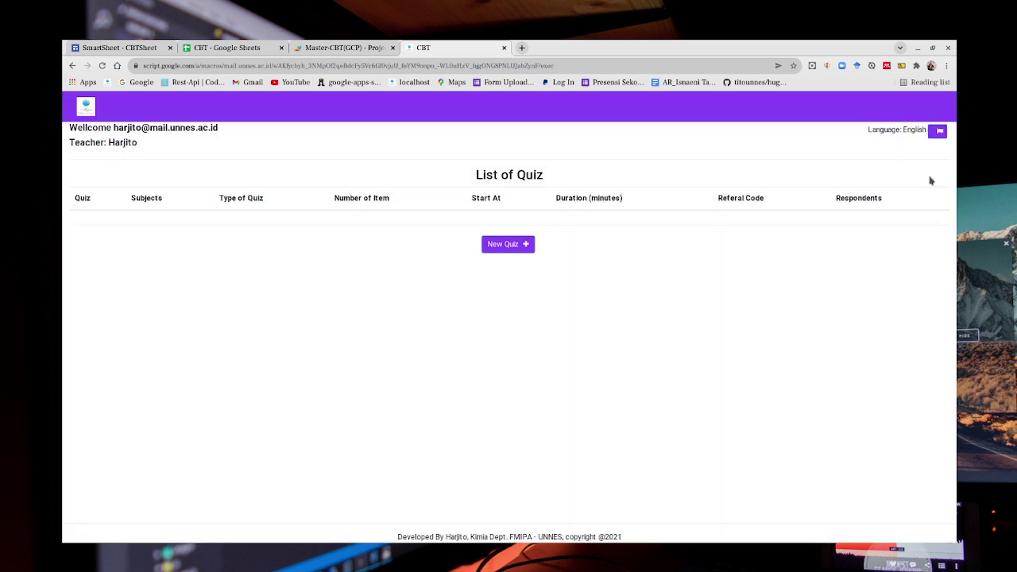
pyautogui.click(940, 137)
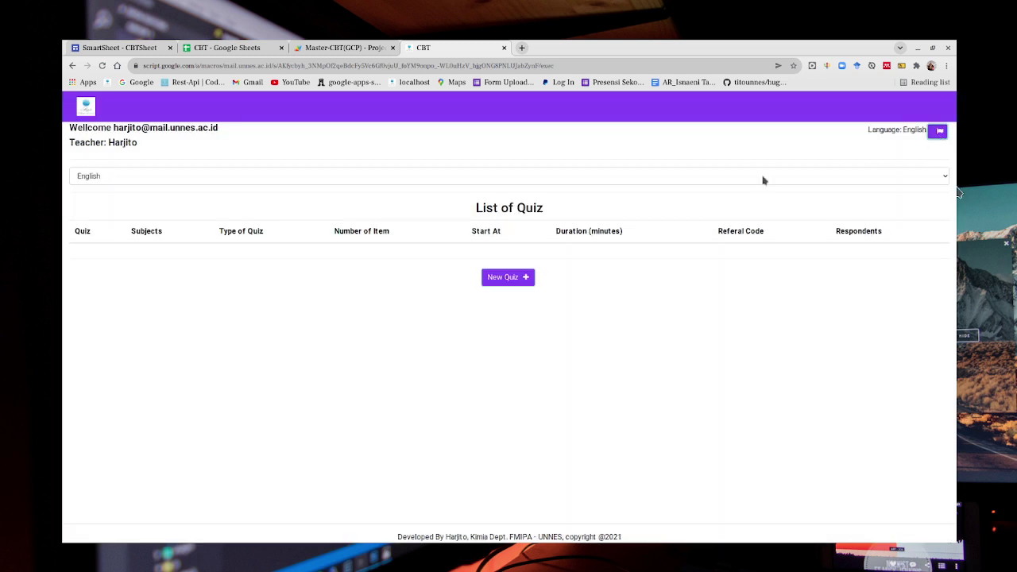
pyautogui.click(741, 182)
pyautogui.click(743, 182)
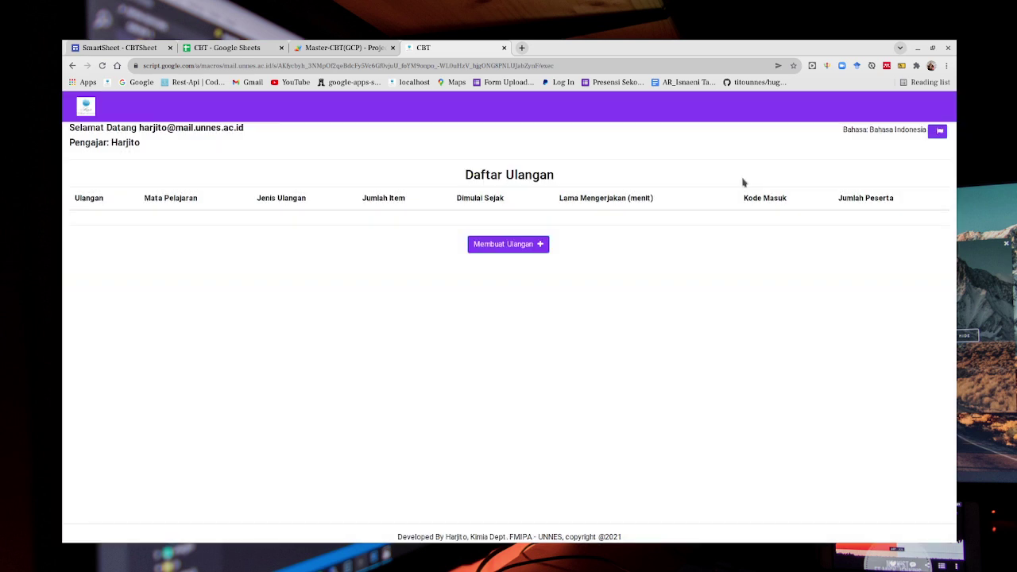
pyautogui.click(514, 247)
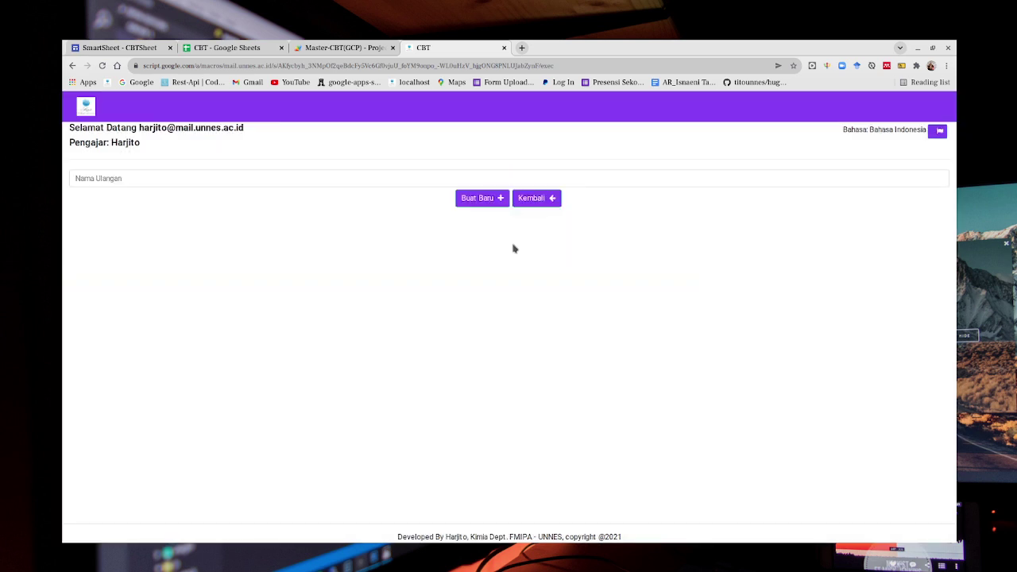
# Create a quiz named Quiz 1 and add a new question item to it.
pyautogui.click(397, 172)
pyautogui.write('Quiz 1')
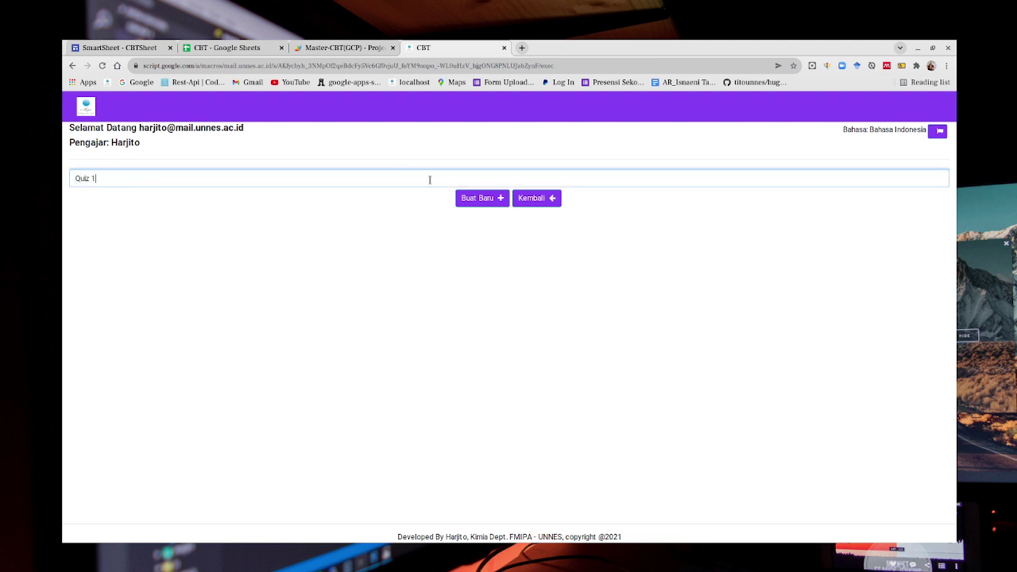
pyautogui.click(479, 204)
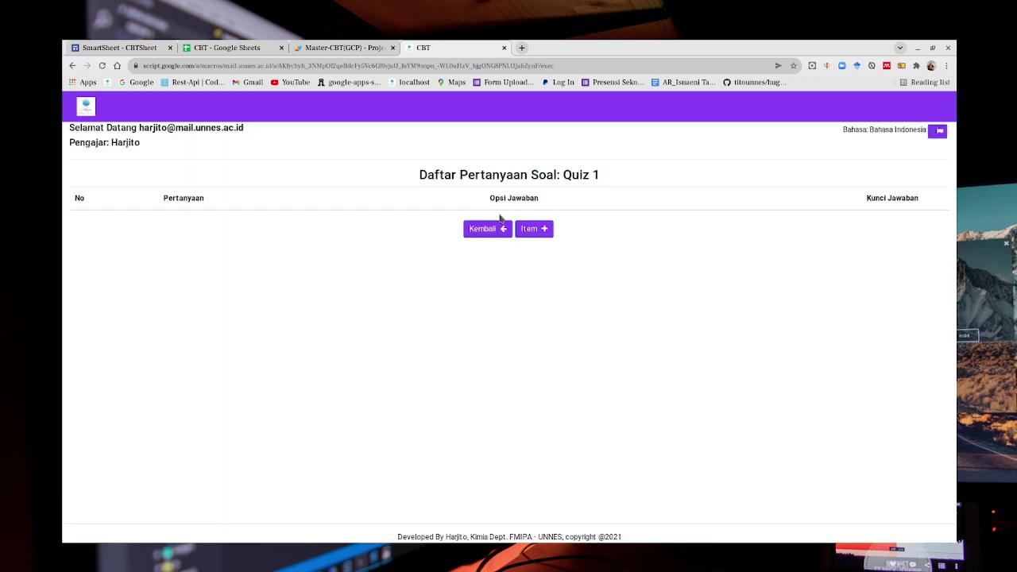
pyautogui.click(532, 230)
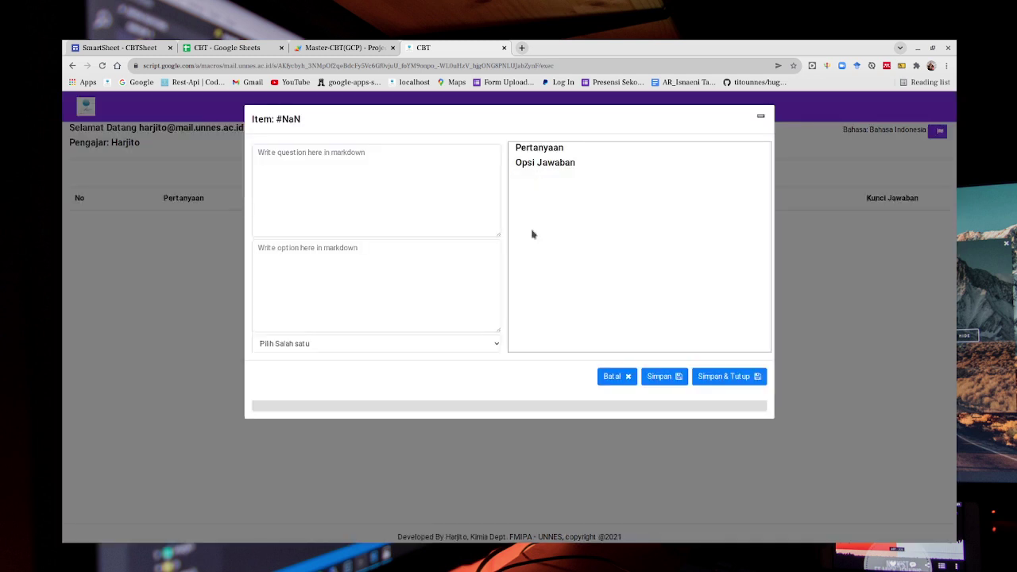
# Enter the question text, options Opsi A, Opsi B, Opsi C, answer key B, and save the item.
pyautogui.click(369, 177)
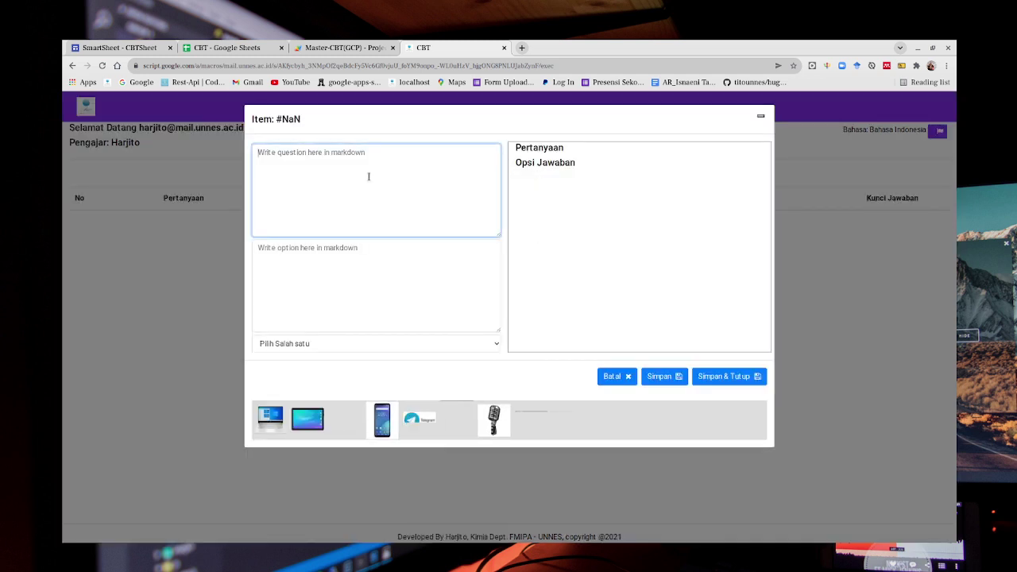
pyautogui.write('Item pertanyaaan')
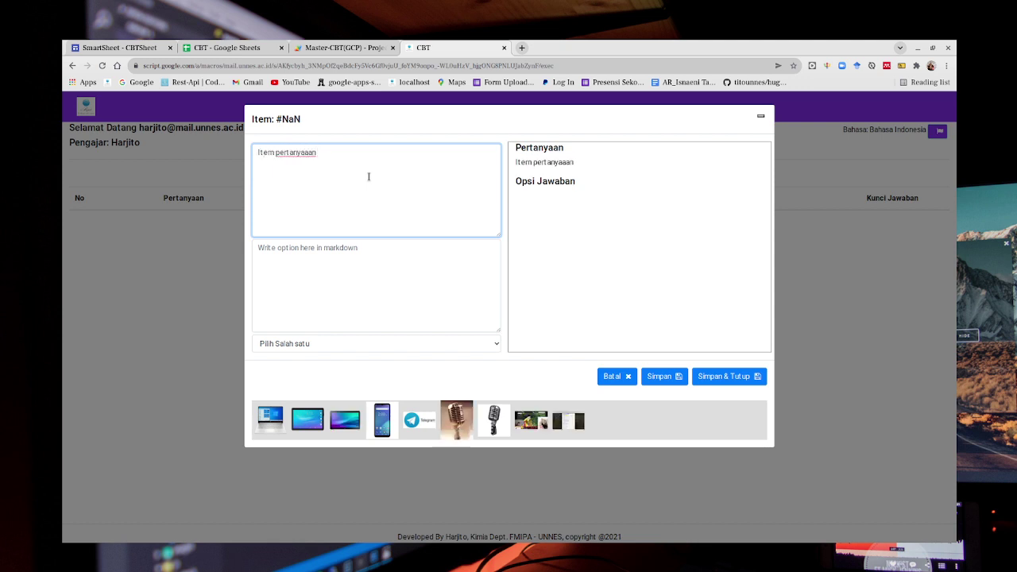
pyautogui.write(' ditulis dii sini')
pyautogui.click(322, 254)
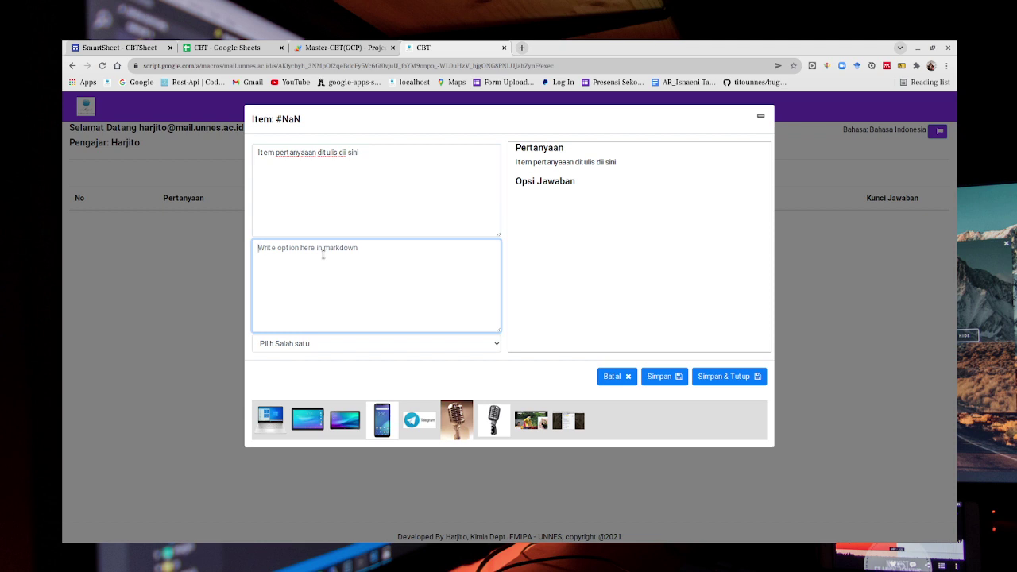
pyautogui.write('1.')
pyautogui.write(' Opsi')
pyautogui.write(' A 2. Opsi')
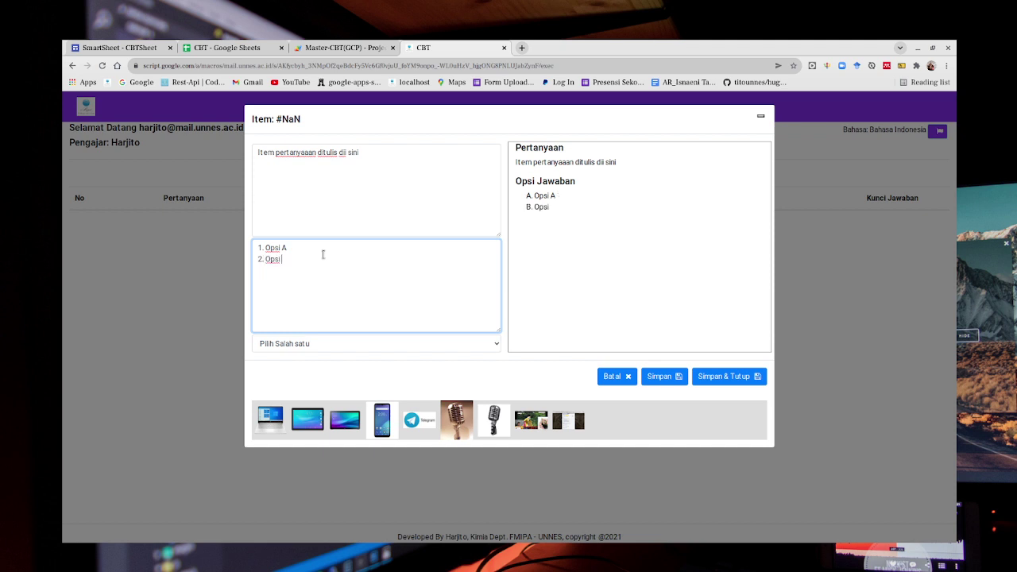
pyautogui.write(' B 3. Opsi C')
pyautogui.click(497, 344)
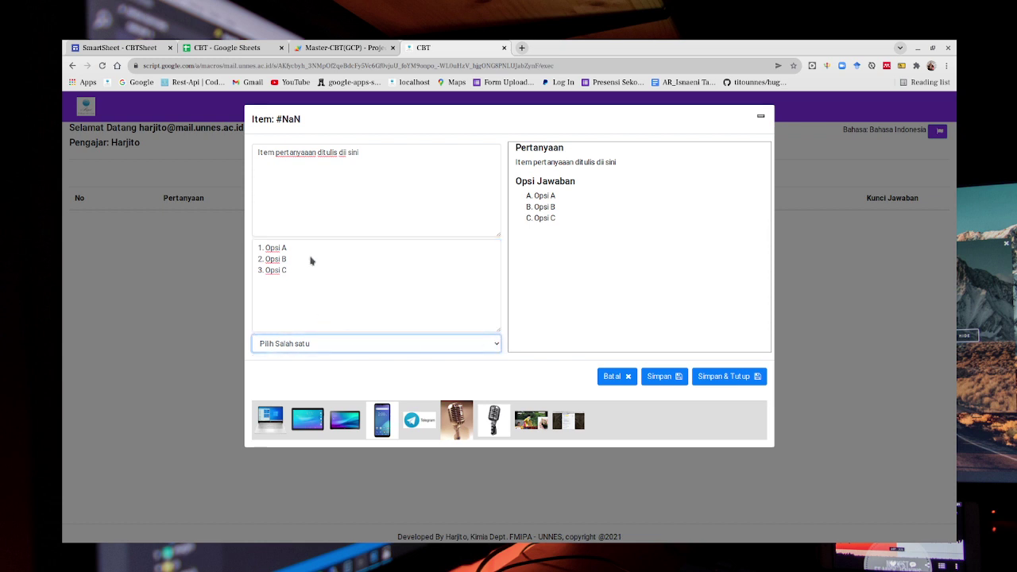
pyautogui.press('b')
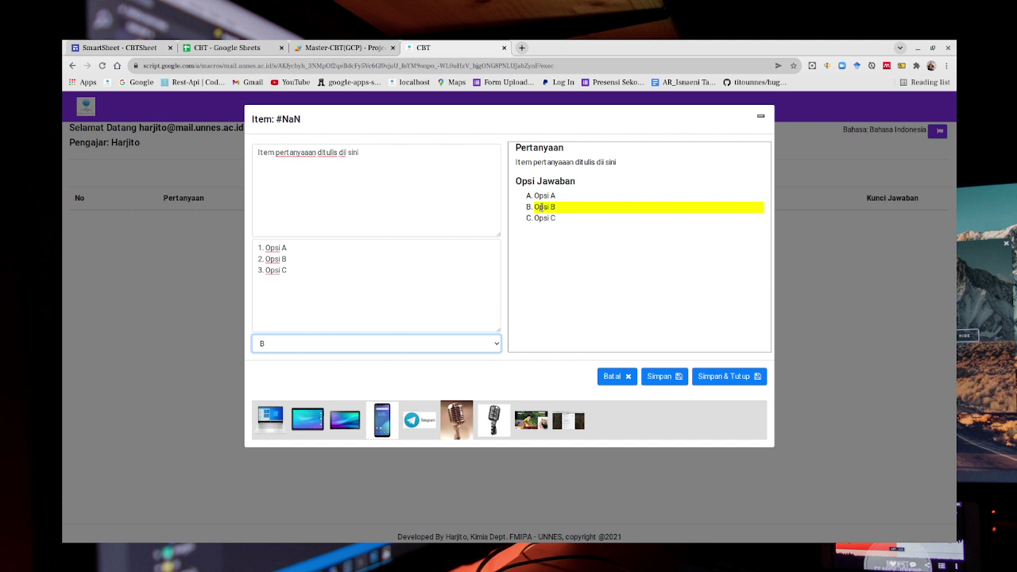
pyautogui.click(717, 378)
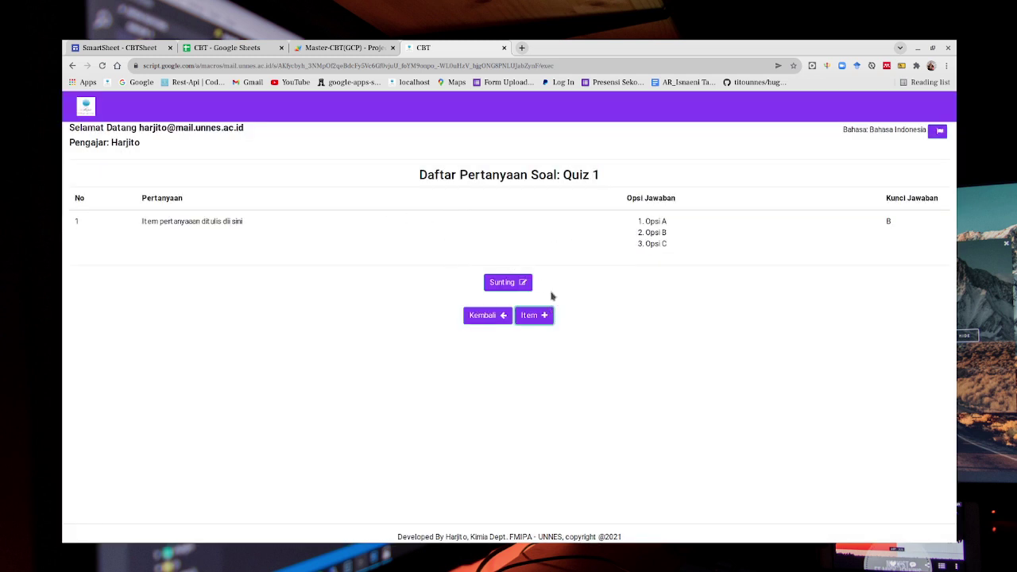
# Review the CBT spreadsheet's q:Quiz 1 and master sheets, then go back to the CBT quiz list.
pyautogui.click(488, 317)
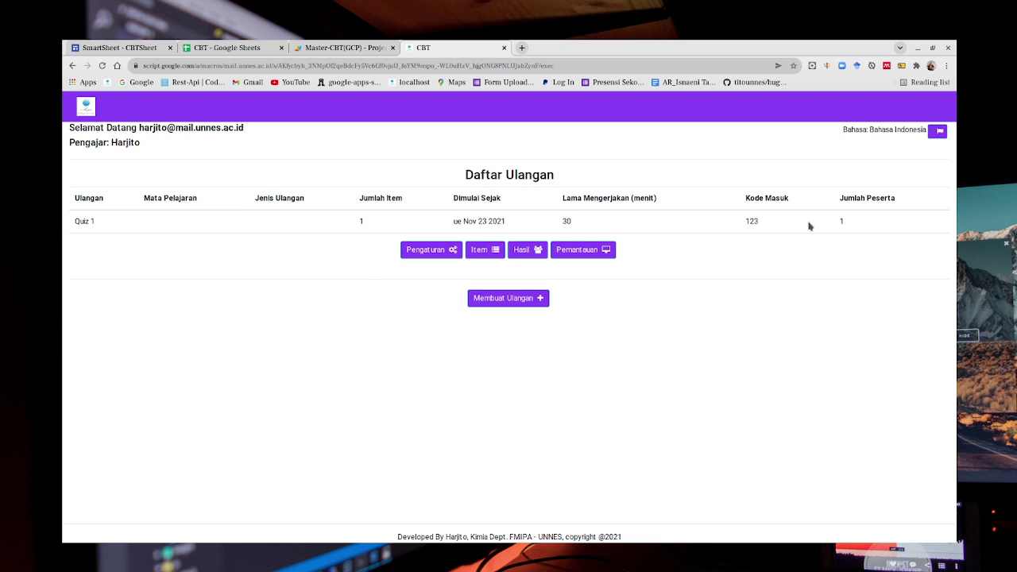
pyautogui.click(224, 49)
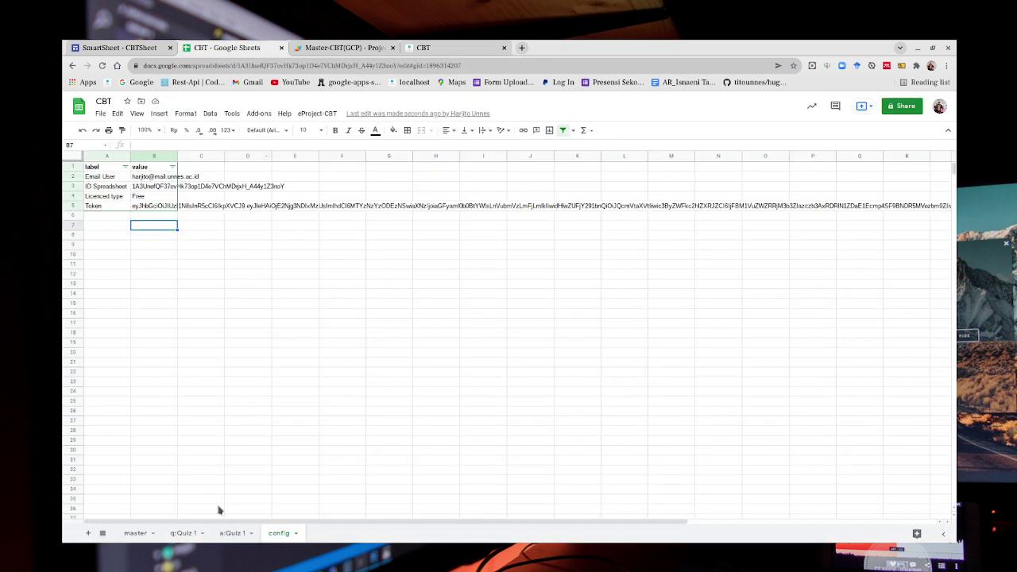
pyautogui.click(182, 534)
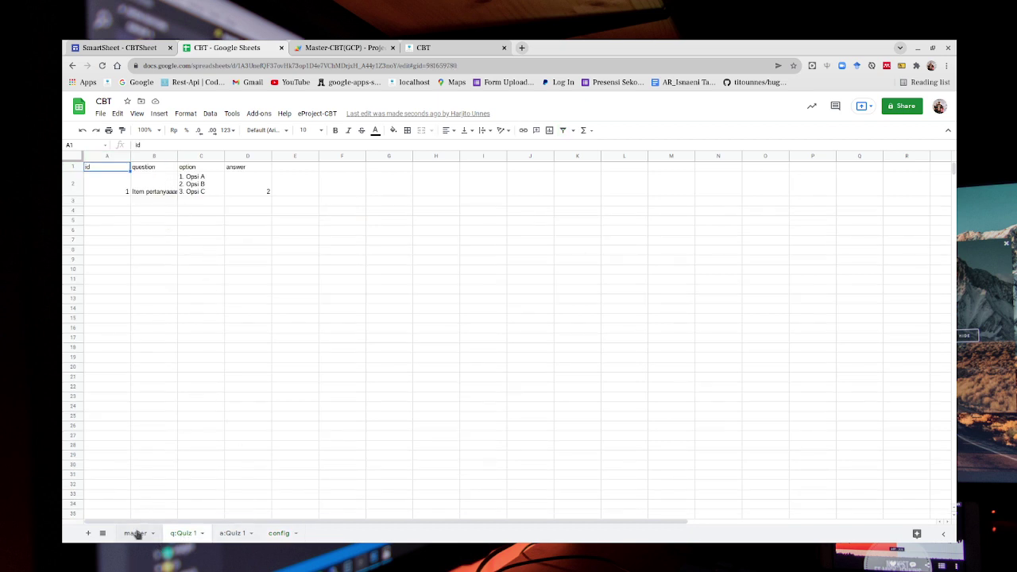
pyautogui.click(136, 533)
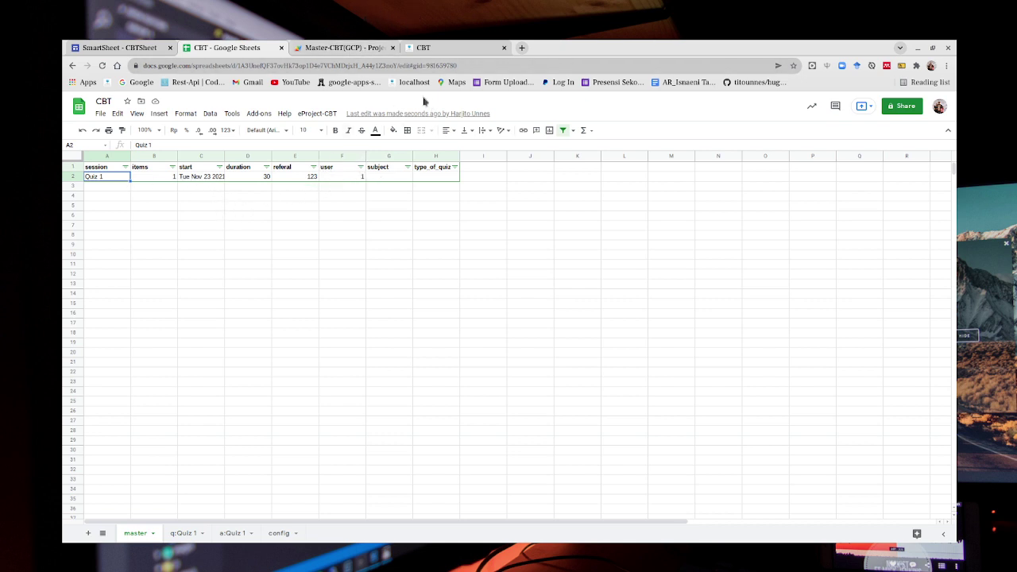
pyautogui.click(430, 52)
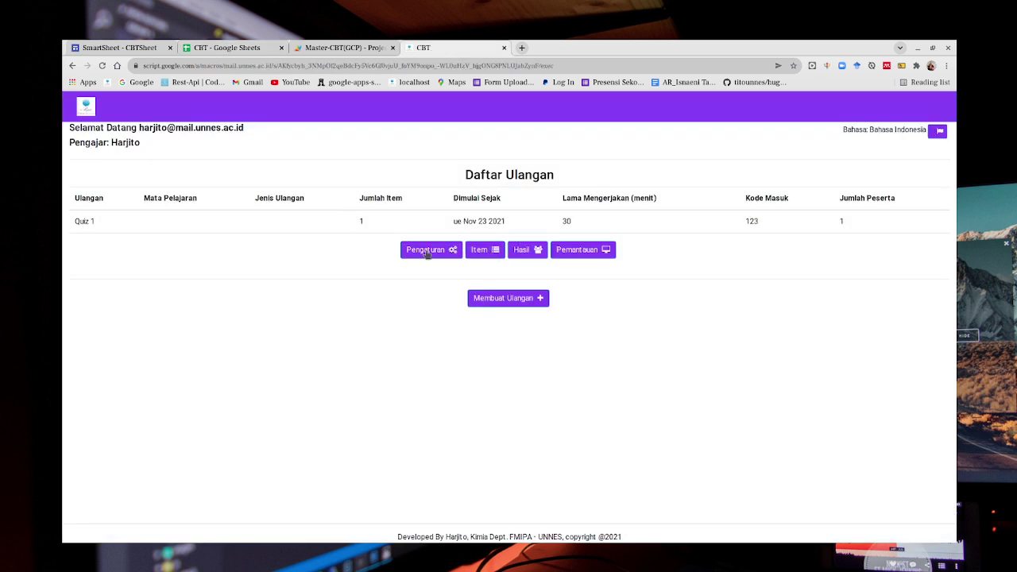
# In Quiz 1's settings, set the start date and time to 11/23/2021, 10:32 AM.
pyautogui.click(427, 251)
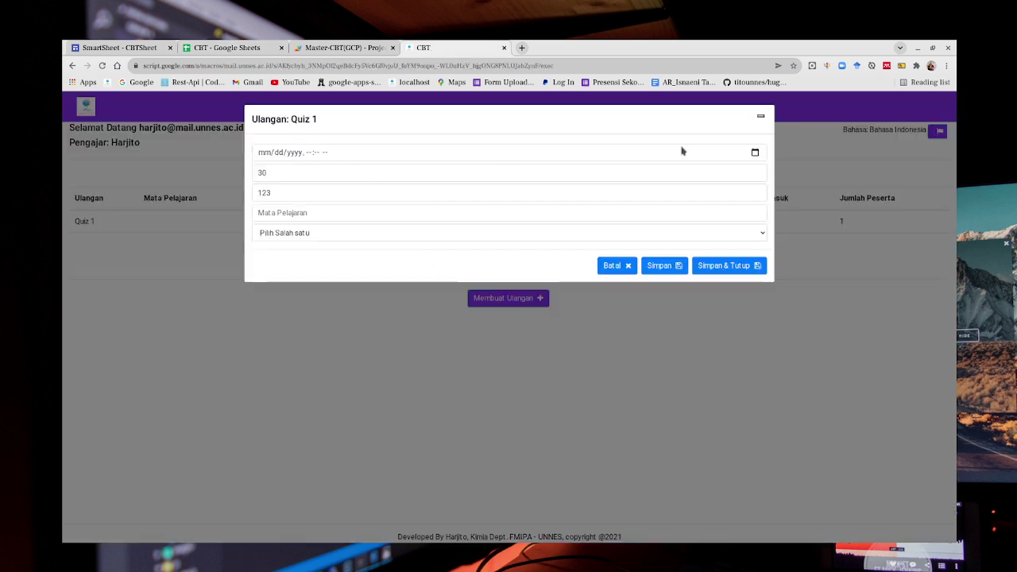
pyautogui.click(743, 152)
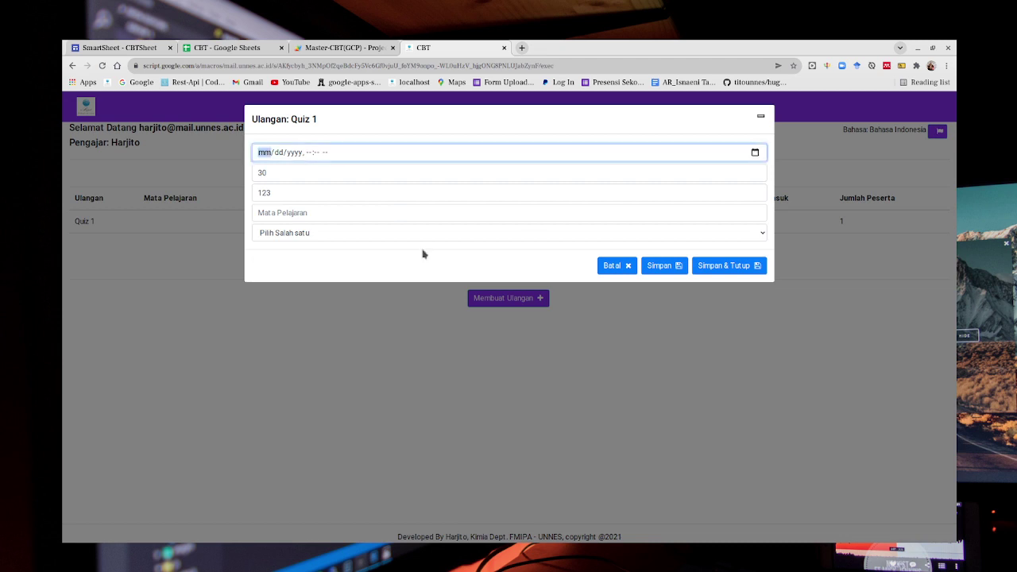
pyautogui.click(292, 241)
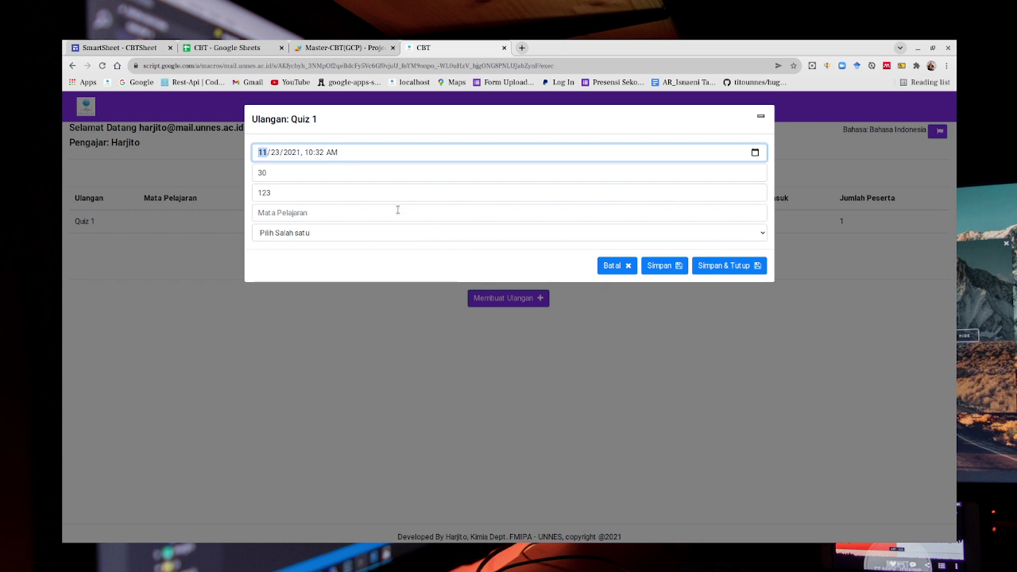
pyautogui.click(401, 174)
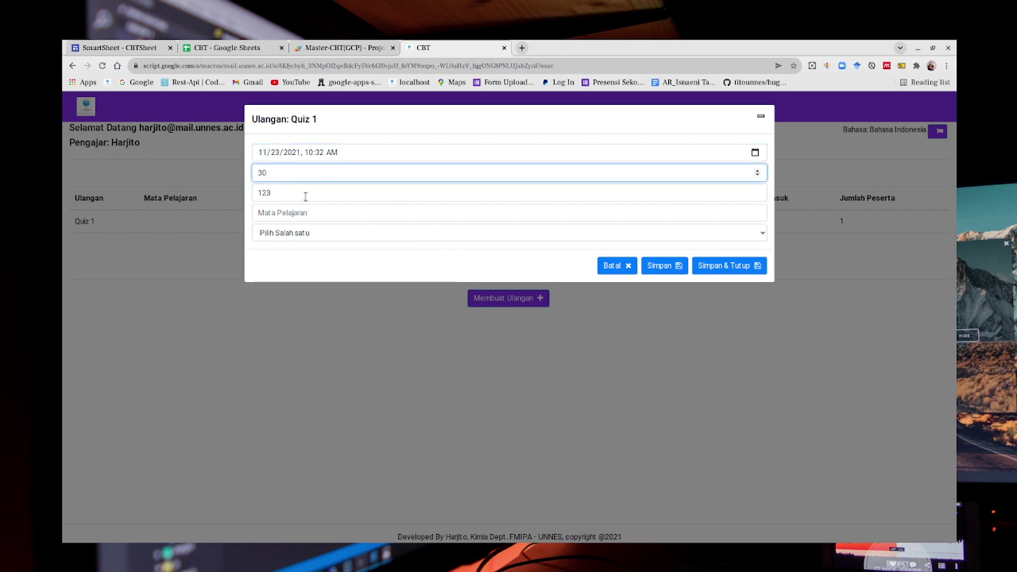
# Enter a new entry code, subject Bahasa jawa and type Ulangan Harian, save, and open the question list.
pyautogui.press('Tab')
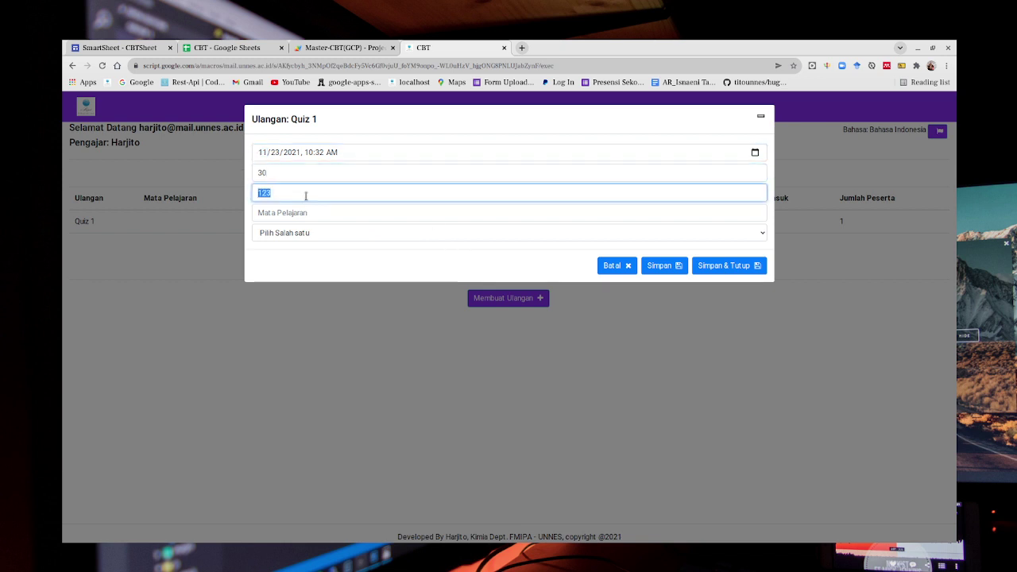
pyautogui.write('qwerty')
pyautogui.press('Tab')
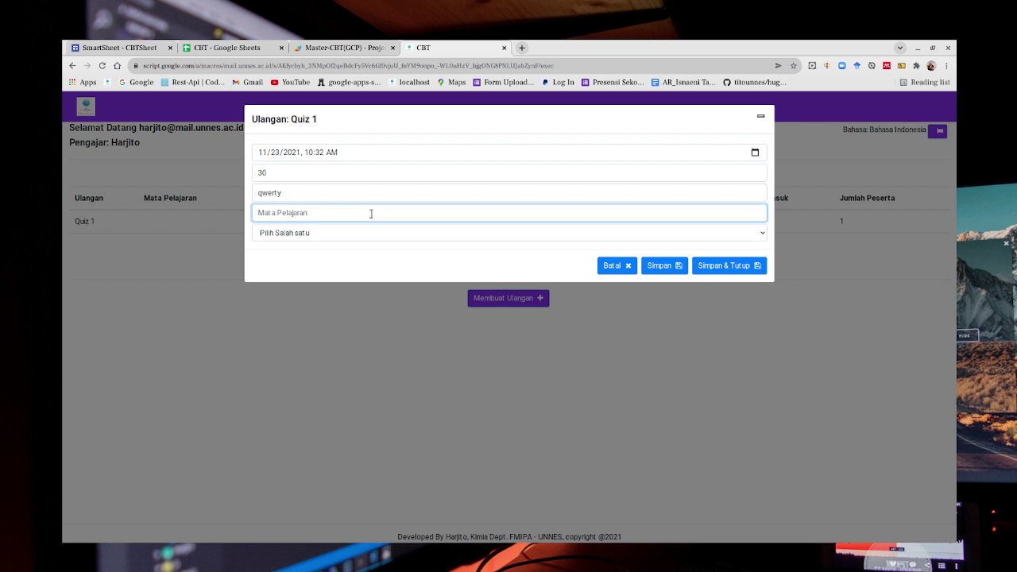
pyautogui.write('Bahasa jawa')
pyautogui.press('Tab')
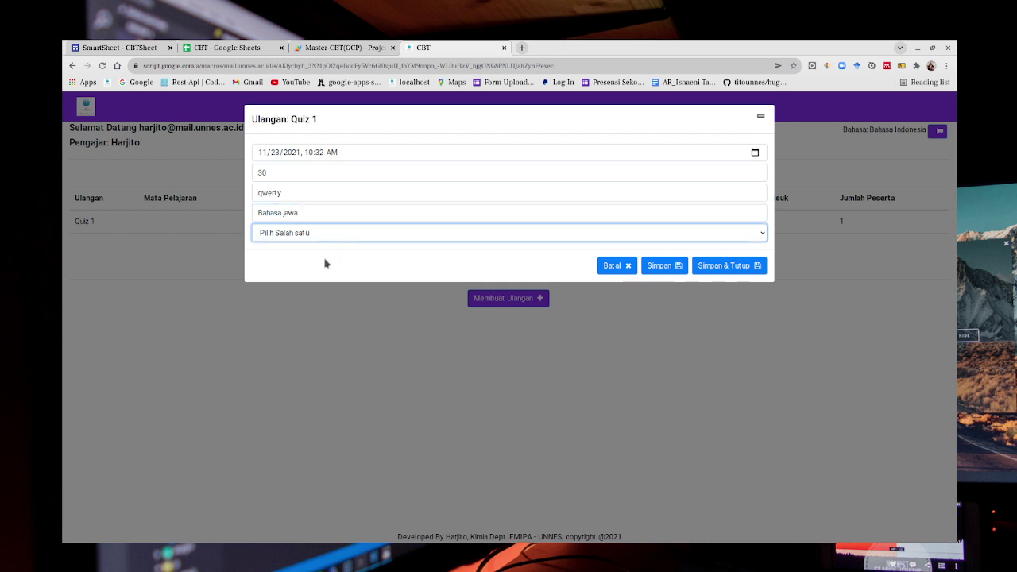
pyautogui.press('Down')
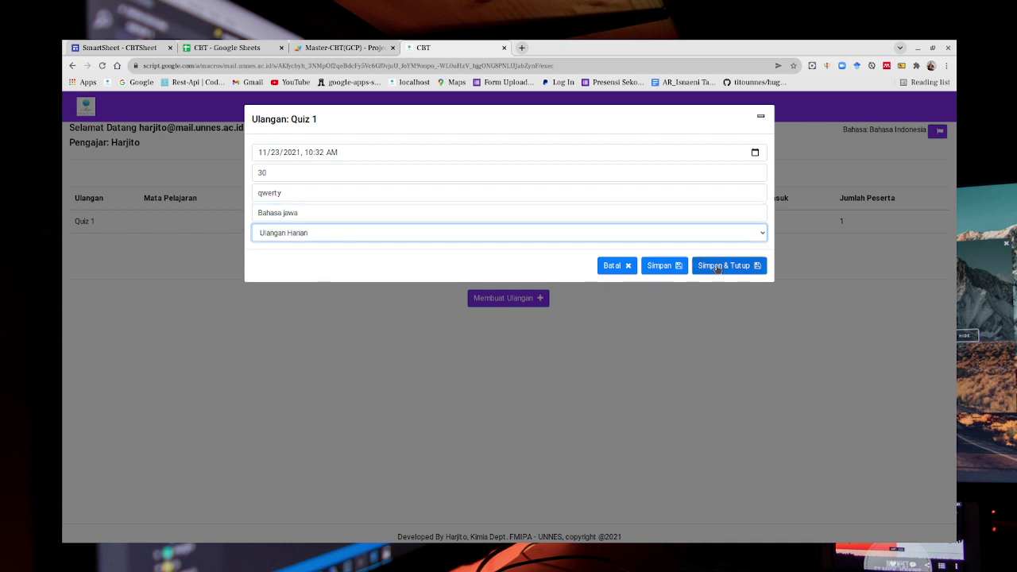
pyautogui.click(718, 267)
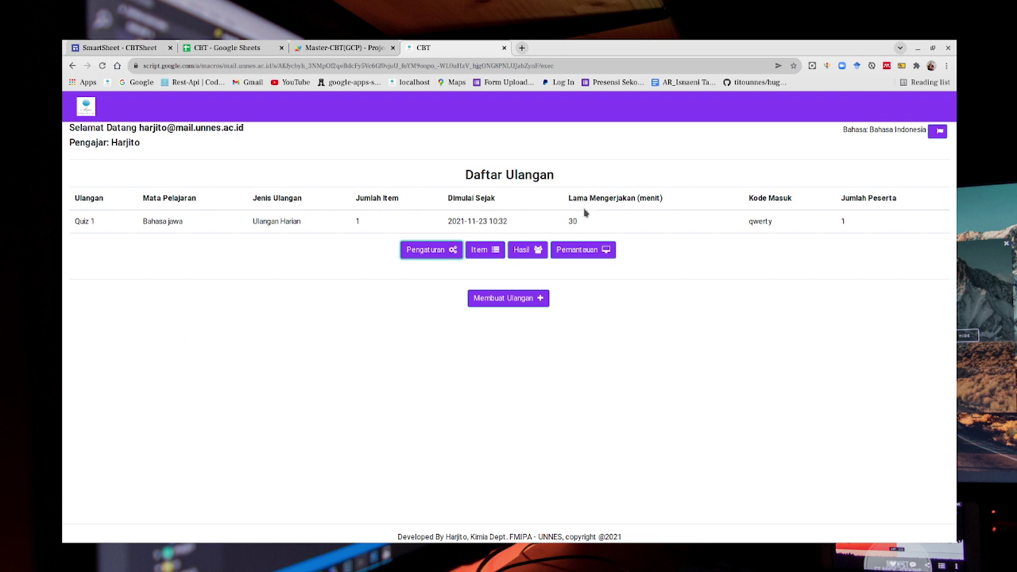
pyautogui.click(482, 252)
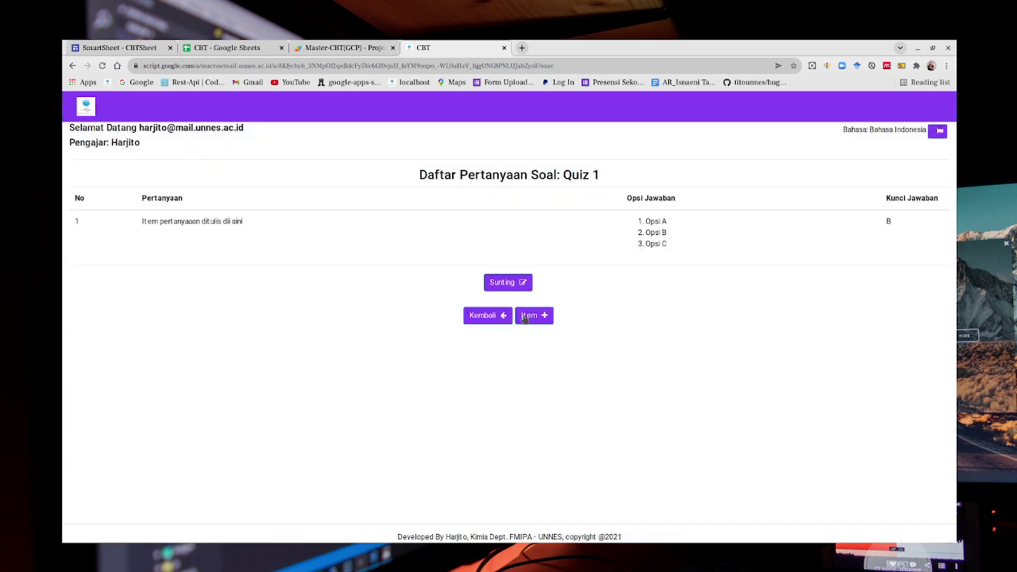
# Add a new blank question item to Quiz 1, then open a new browser tab.
pyautogui.click(543, 319)
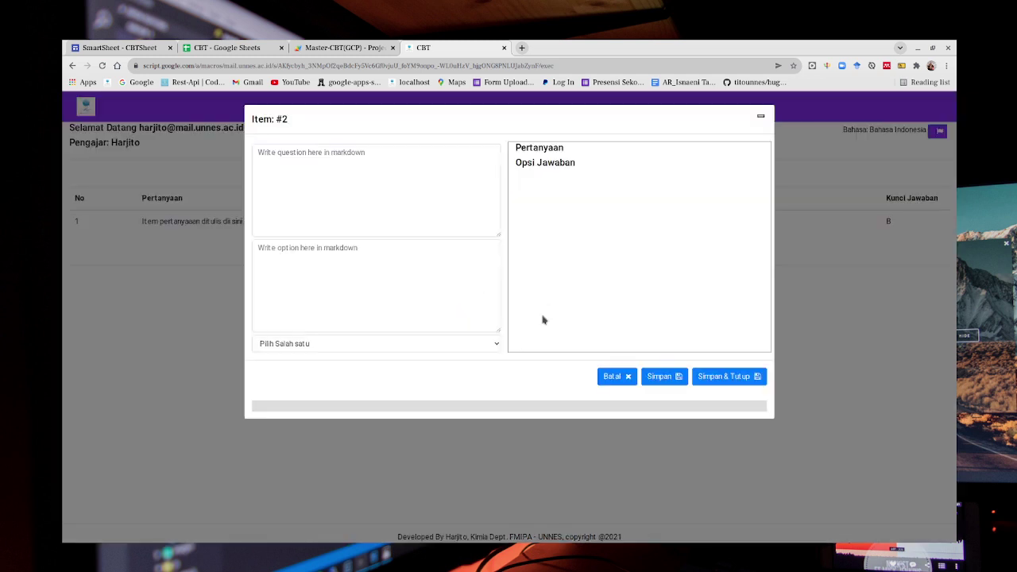
pyautogui.click(329, 166)
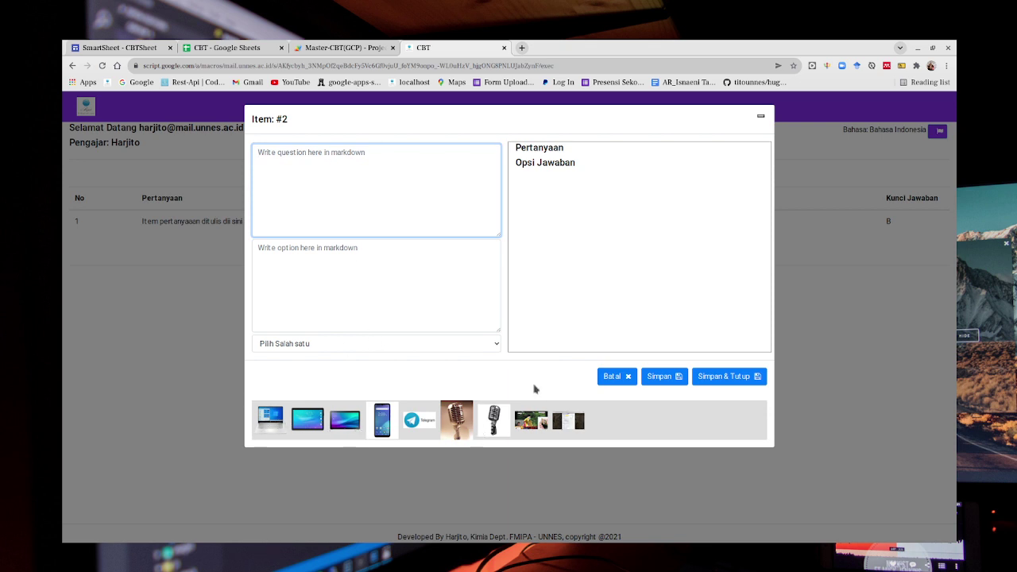
pyautogui.click(522, 48)
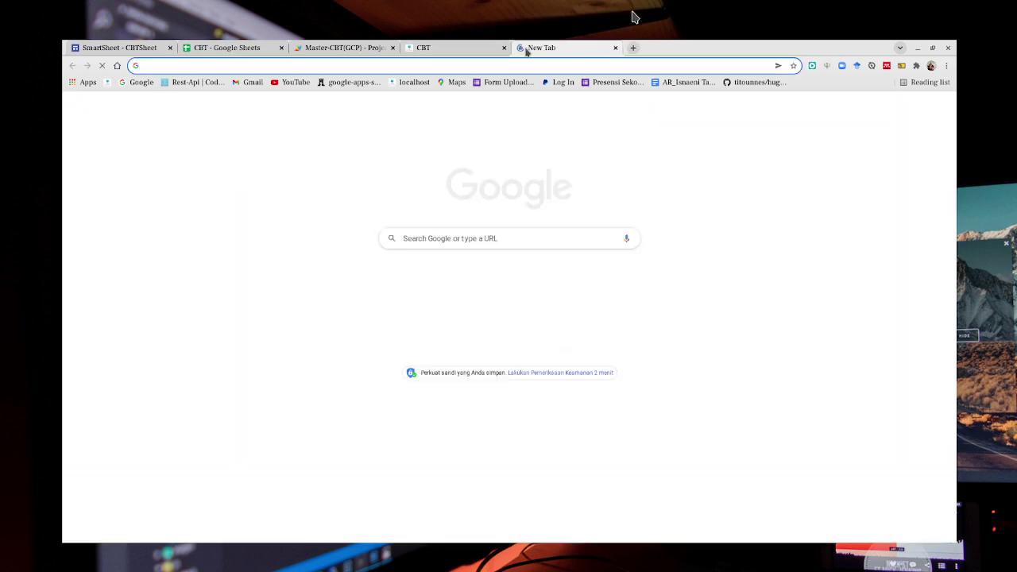
# Search Google Drive for CBTSheet, open its folder of nine images, then return to the Item #2 editor.
pyautogui.write('drive')
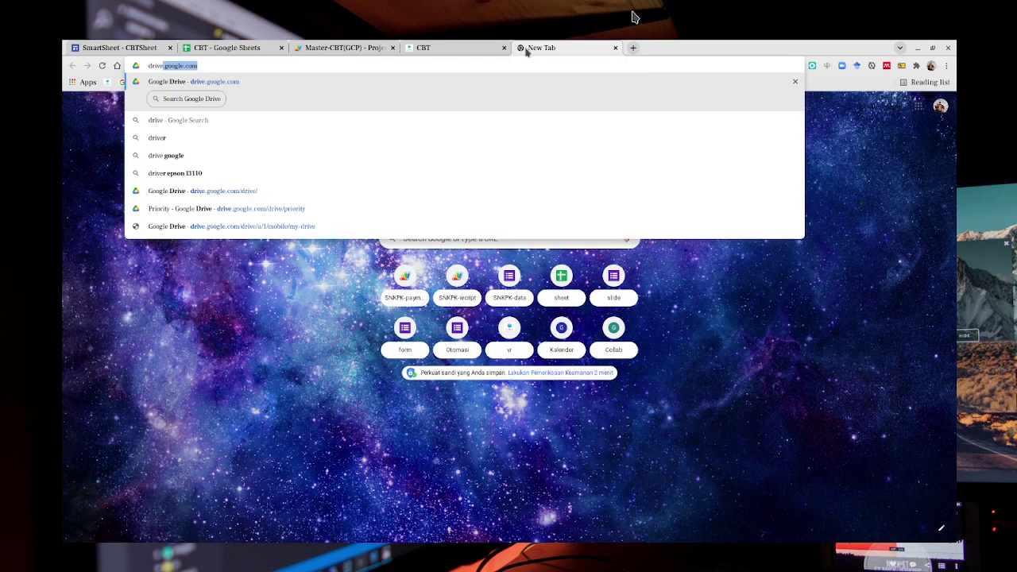
pyautogui.press('Return')
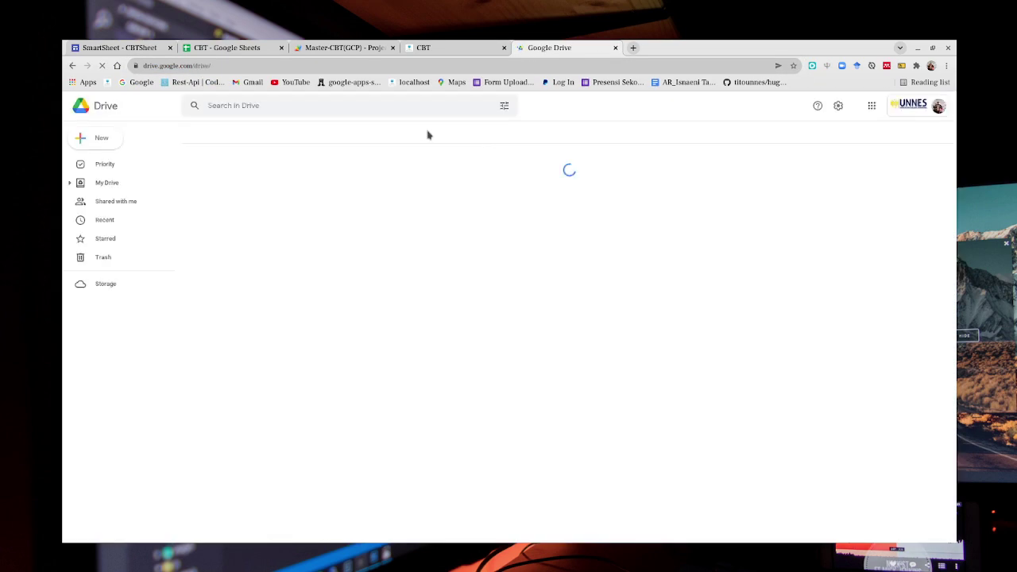
pyautogui.click(339, 115)
pyautogui.write('c')
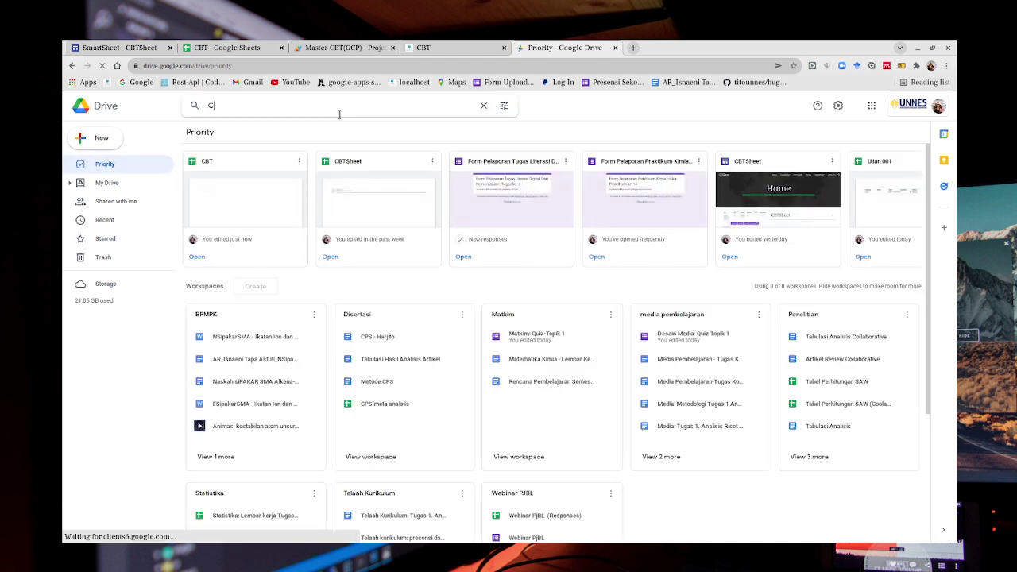
pyautogui.write('BT')
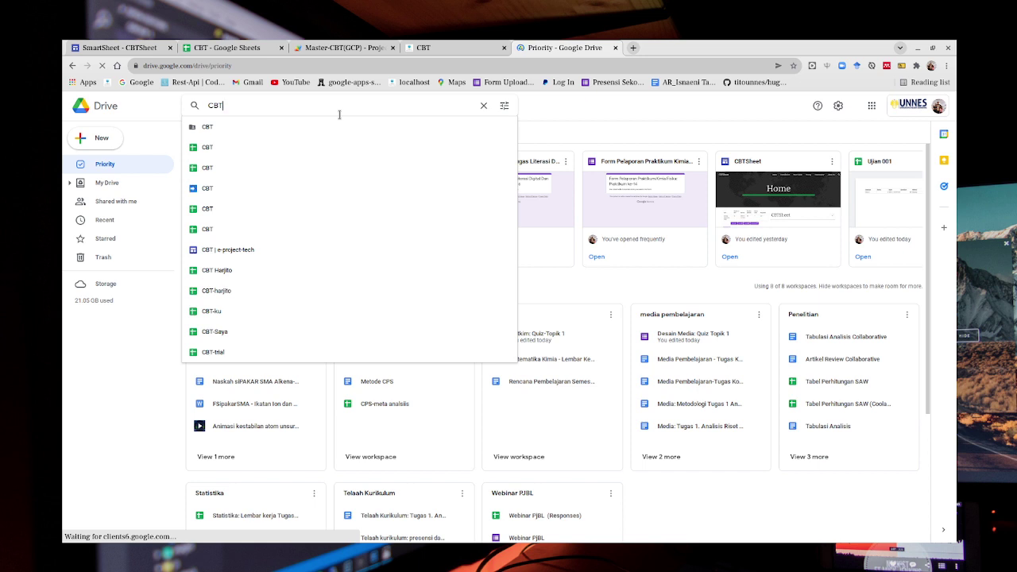
pyautogui.write('Sheet')
pyautogui.press('Return')
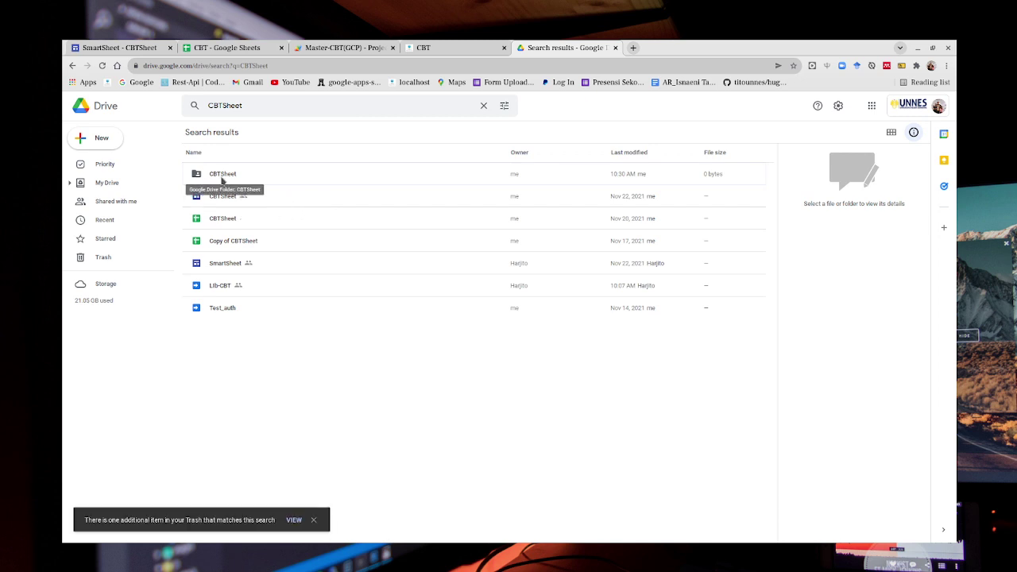
pyautogui.doubleClick(223, 180)
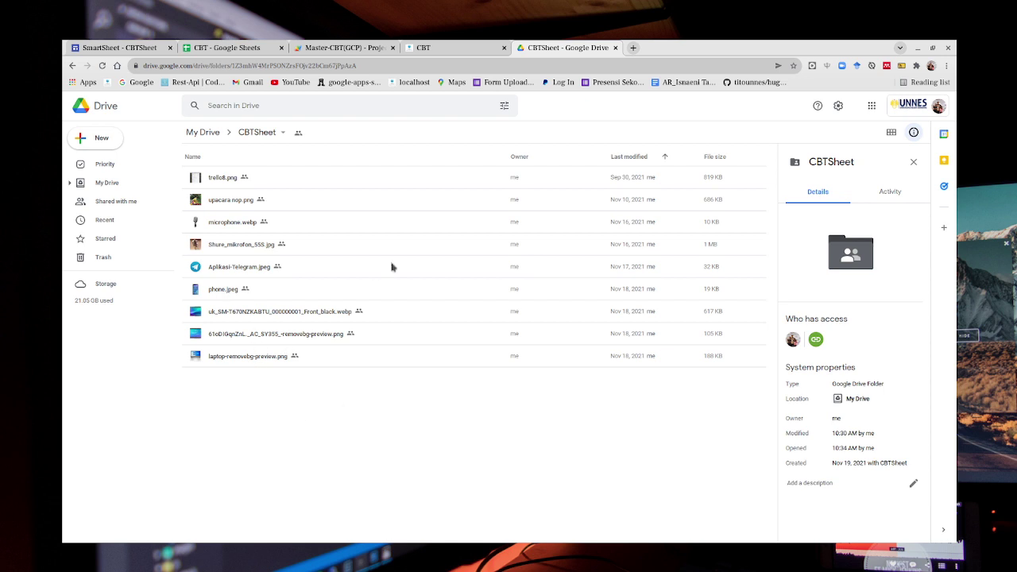
pyautogui.click(441, 48)
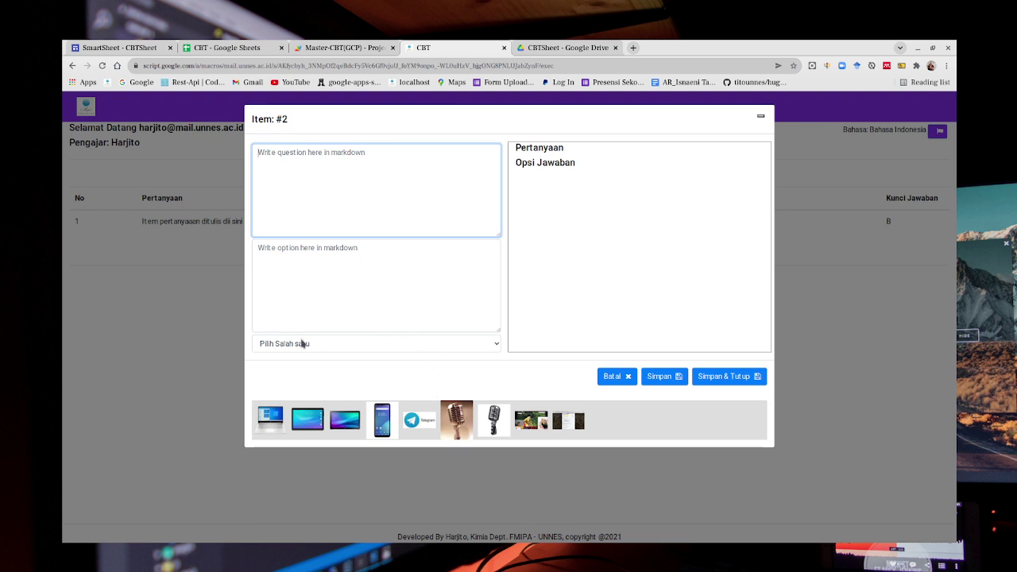
# Insert the laptop image as the question and the phone, Telegram and two microphone images as separate option lines.
pyautogui.click(272, 415)
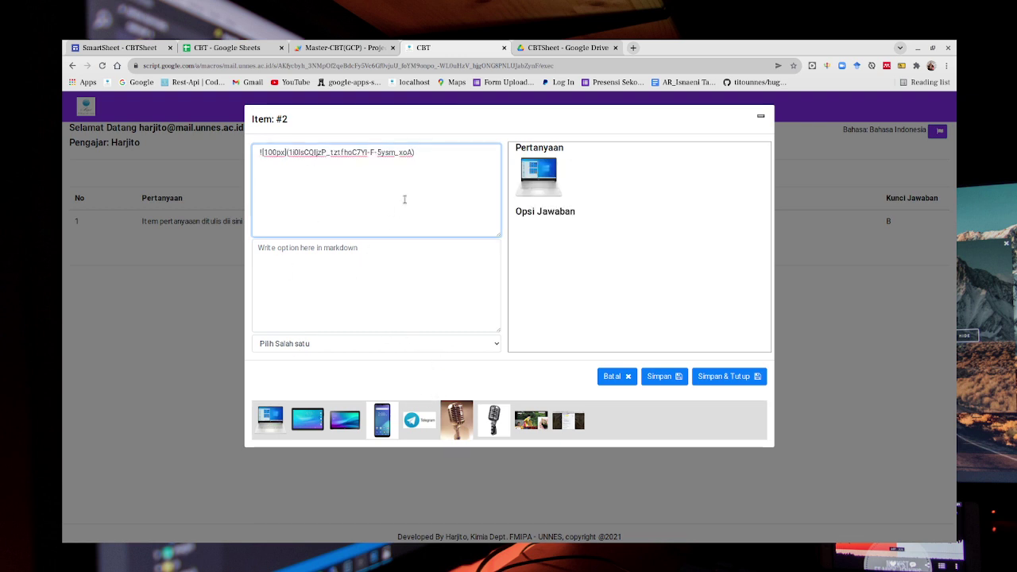
pyautogui.click(326, 256)
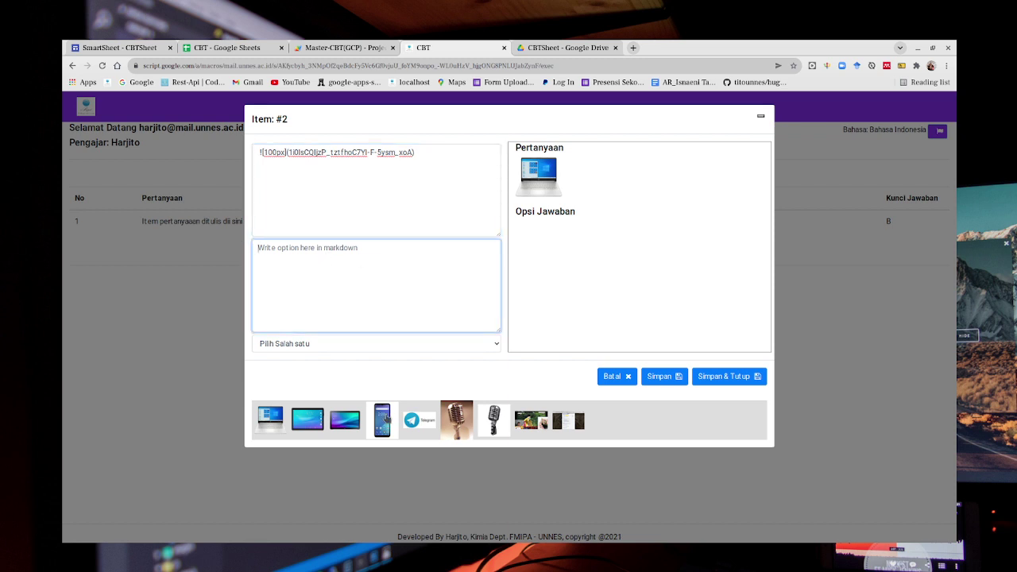
pyautogui.click(383, 420)
pyautogui.click(414, 422)
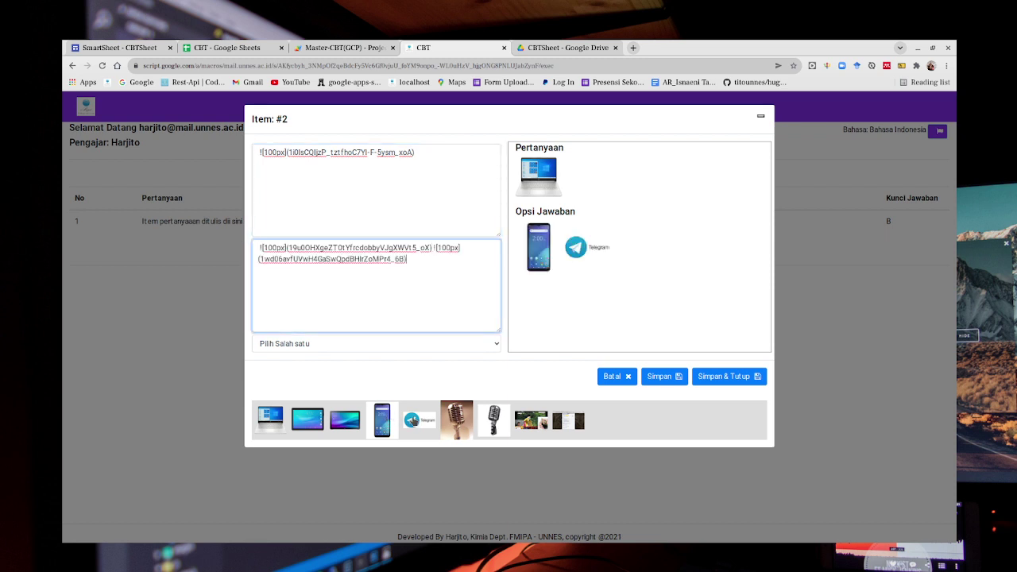
pyautogui.click(461, 422)
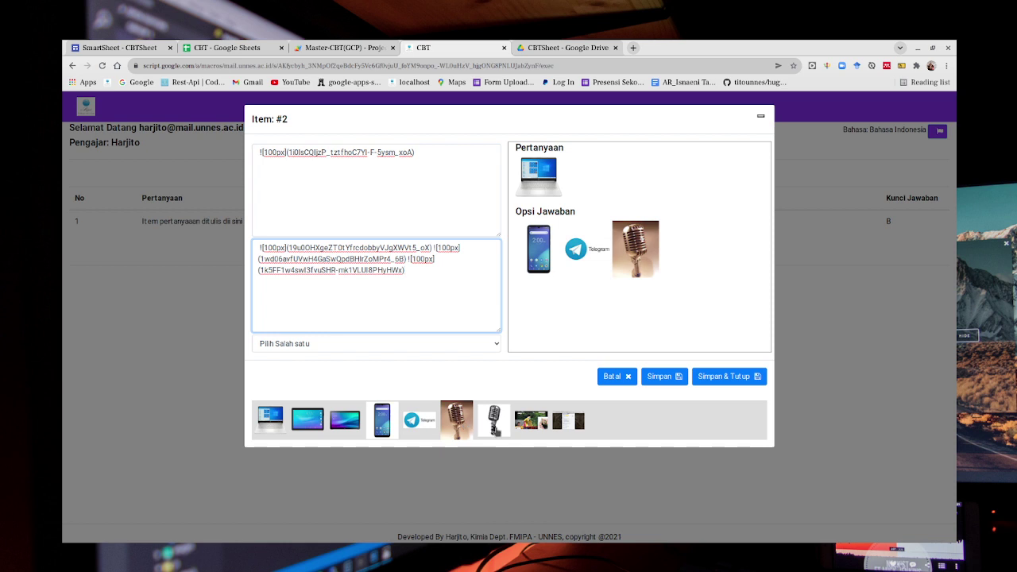
pyautogui.click(494, 423)
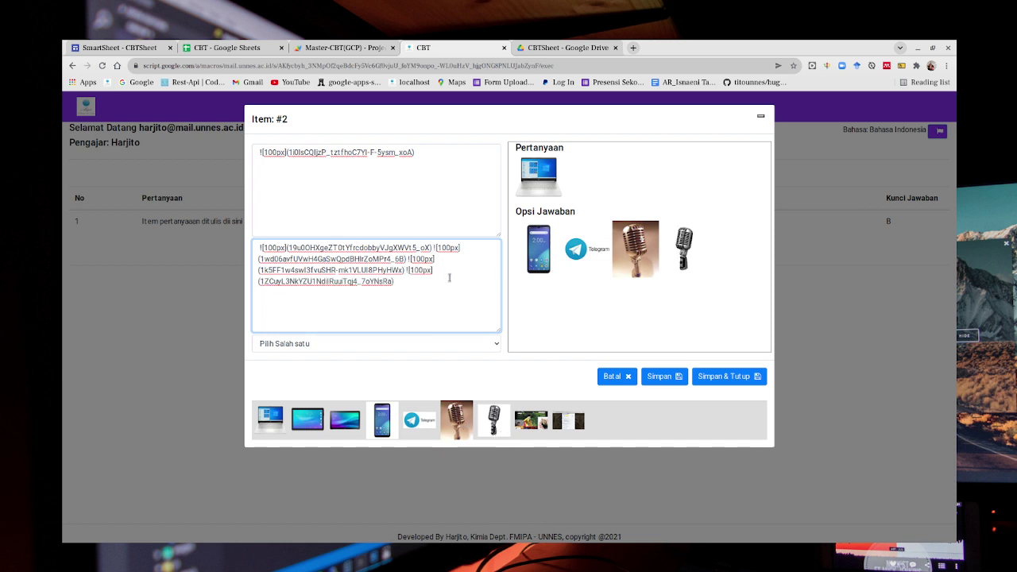
pyautogui.press('Return')
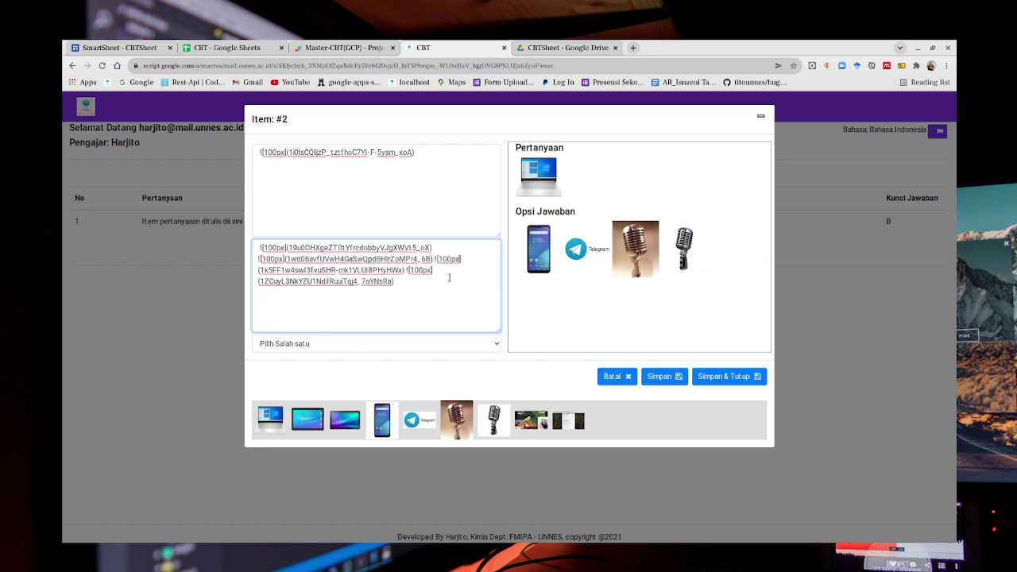
pyautogui.press('Return')
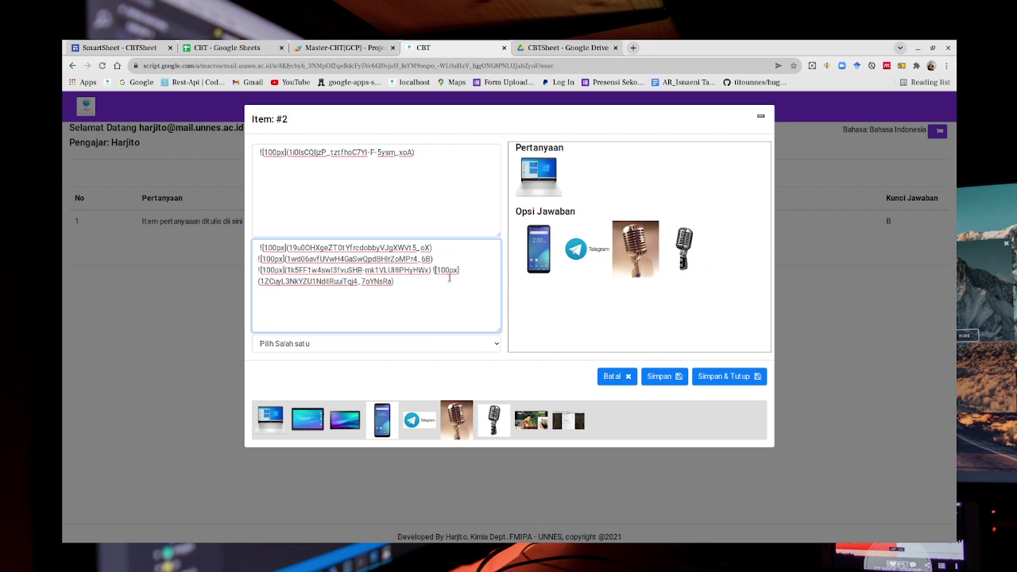
pyautogui.press('Return')
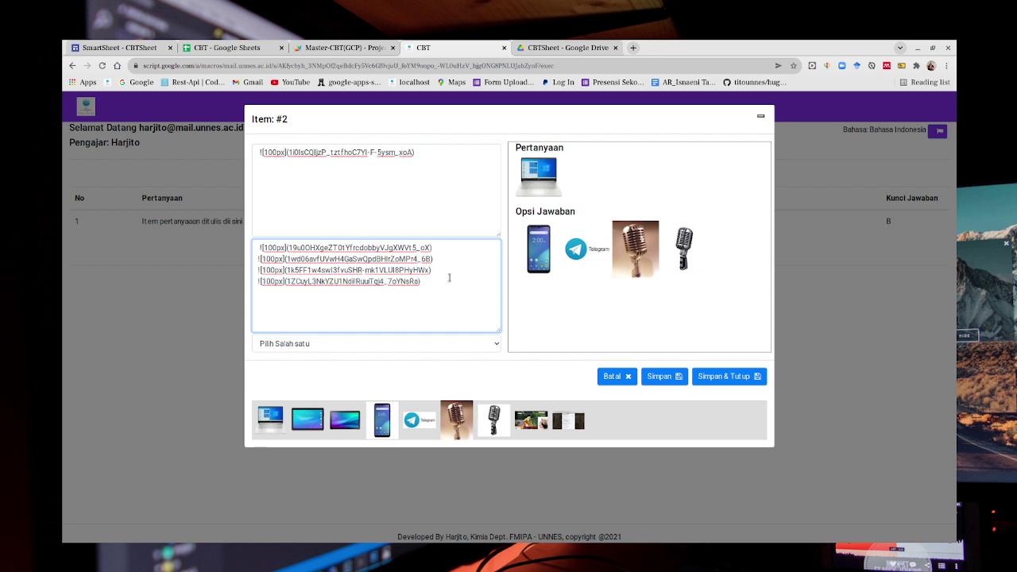
# Number the four option lines 1., 2., 3. and 4.
pyautogui.hotkey('ctrl', 'Home')
pyautogui.write('1.')
pyautogui.press('Down')
pyautogui.press('Home')
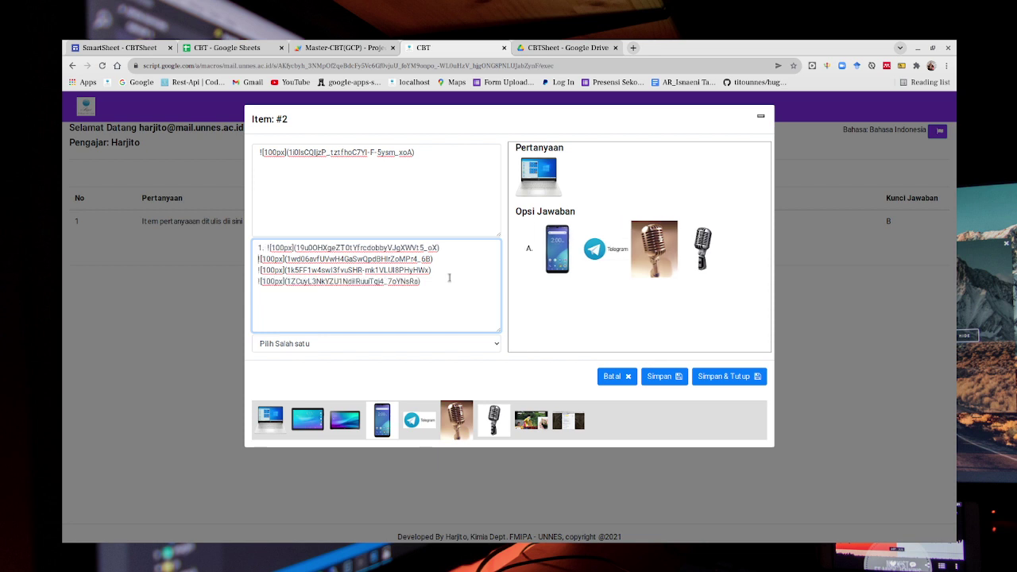
pyautogui.write('2.')
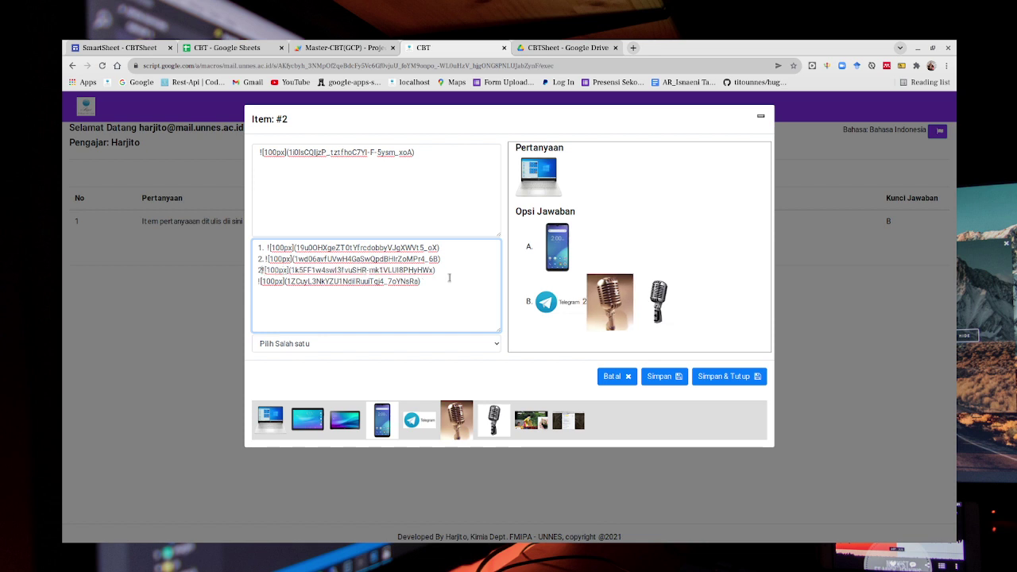
pyautogui.press('Down')
pyautogui.press('Home')
pyautogui.write('3.')
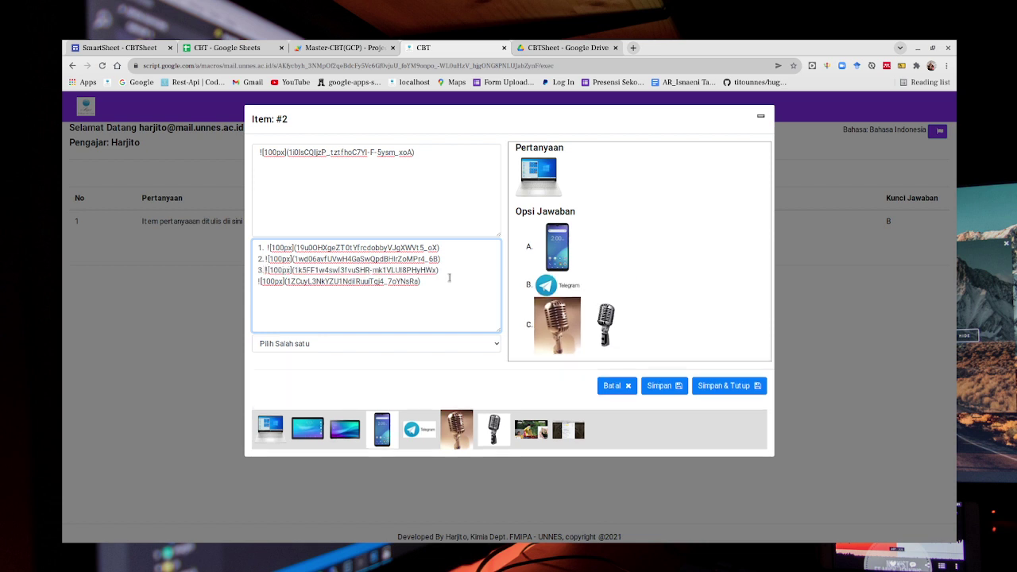
pyautogui.press('Down')
pyautogui.press('Home')
pyautogui.write('4.')
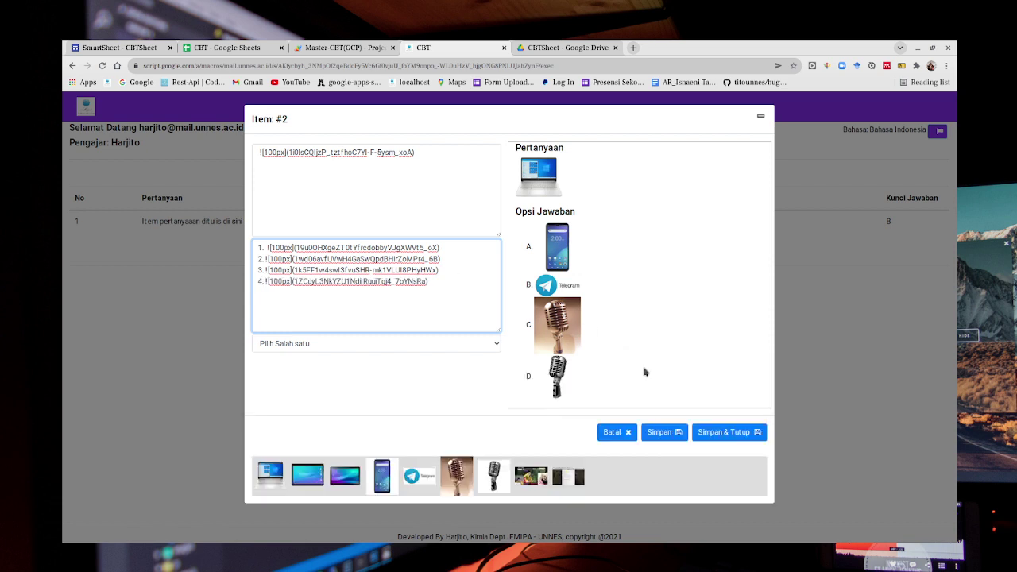
# Set item 2's answer key to C and save it.
pyautogui.click(490, 347)
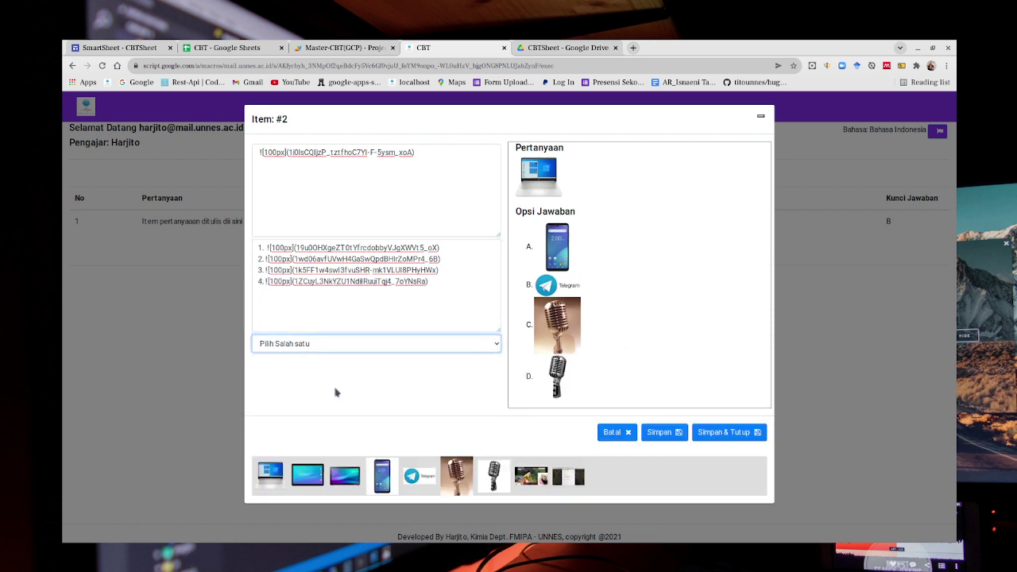
pyautogui.press('c')
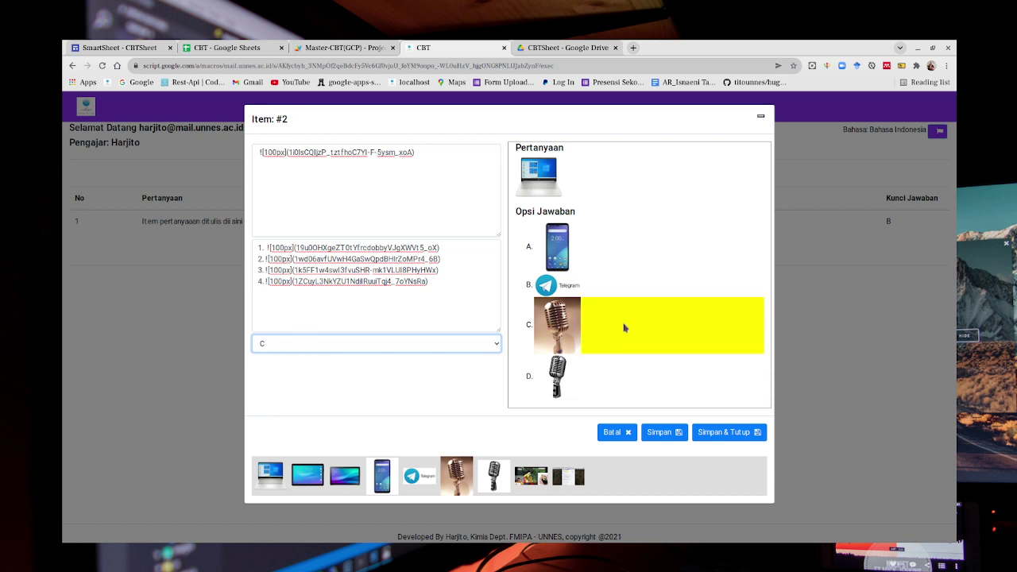
pyautogui.click(725, 432)
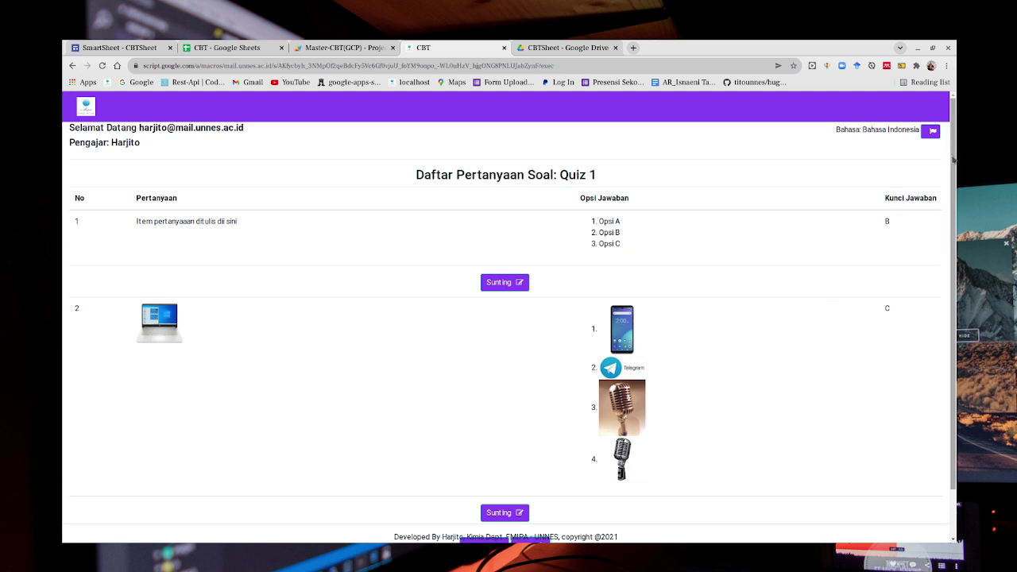
# Scroll down, add a new Item #3 to Quiz 1, and place the cursor in its question box.
pyautogui.moveTo(953, 159); pyautogui.dragTo(956, 213)
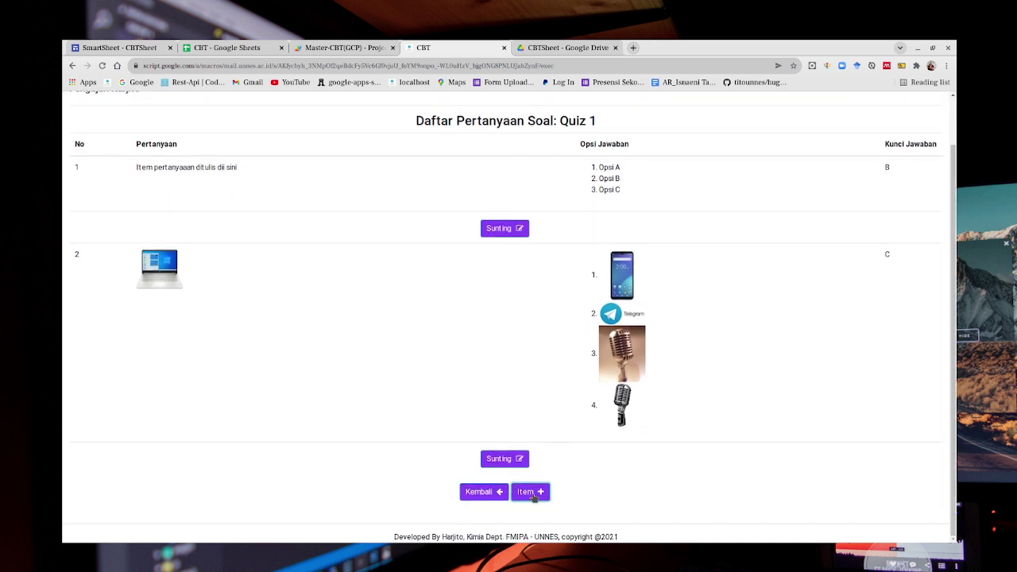
pyautogui.click(531, 492)
pyautogui.click(322, 156)
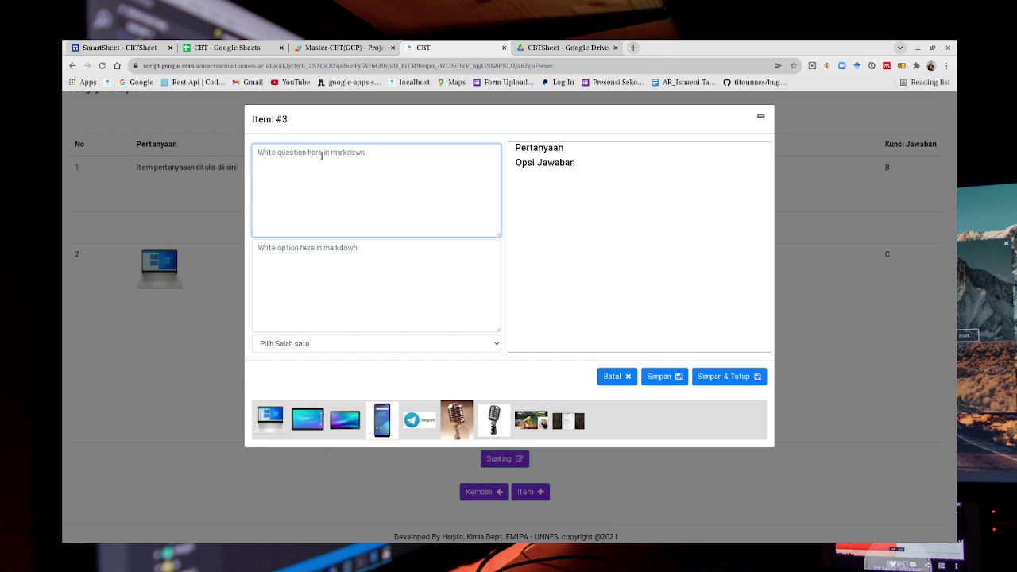
# Write the formulas $$x+y=z$$ and $$x^y=z$$ on separate lines in item 3's question.
pyautogui.write('$$')
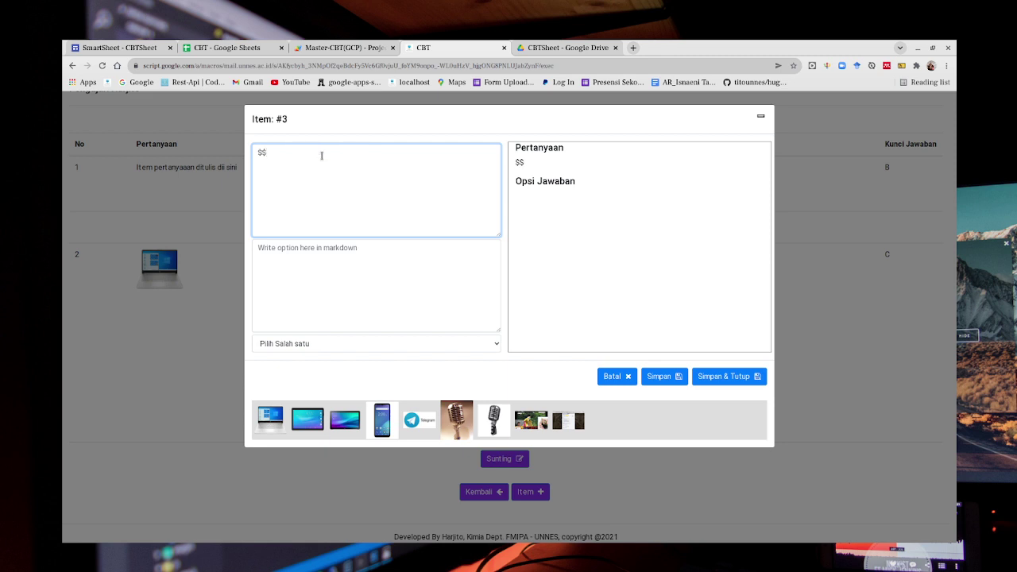
pyautogui.write(' $$')
pyautogui.press('BackSpace')
pyautogui.write('x+')
pyautogui.write('y=z')
pyautogui.write('$$')
pyautogui.write('x^y=')
pyautogui.write('z')
pyautogui.write('$$')
pyautogui.click(322, 156)
pyautogui.press('Return')
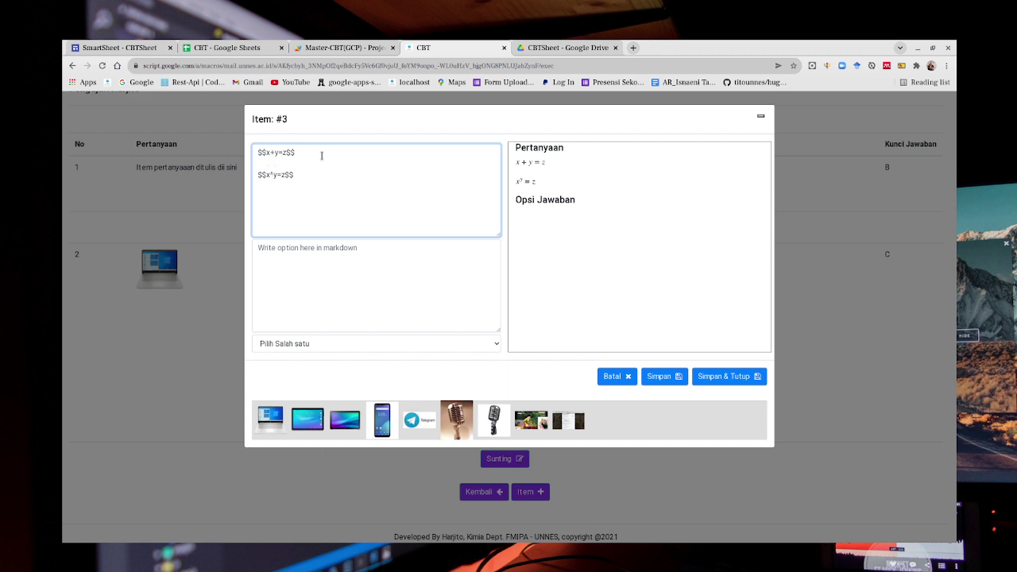
# Add a \frac formula and $$\int_2^5 x^3dx$$, then begin the options with 1.
pyautogui.write('$$\\frac{')
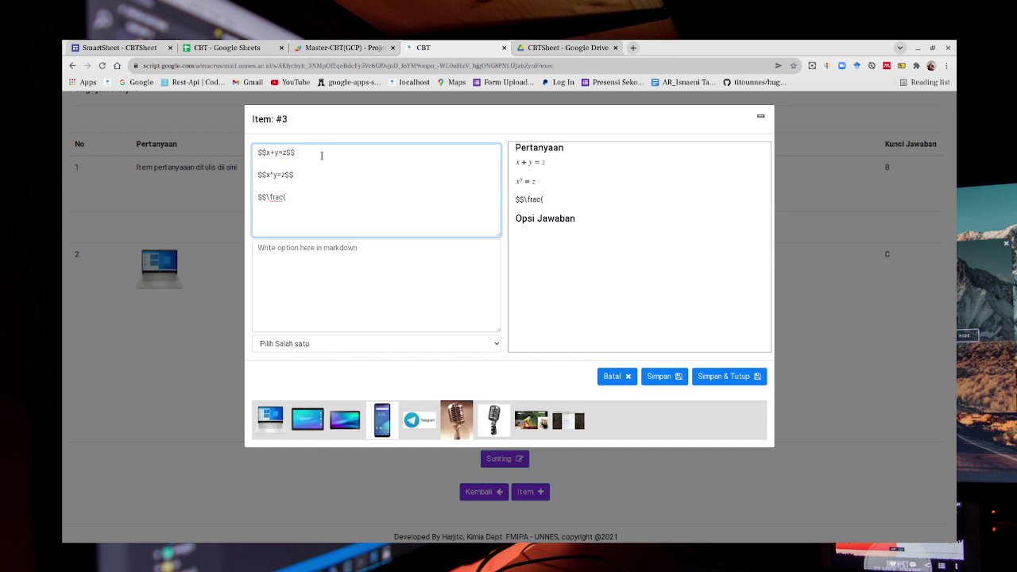
pyautogui.write('(){}')
pyautogui.write('1}{')
pyautogui.write('1-')
pyautogui.write('x')
pyautogui.write('$$')
pyautogui.write('$$')
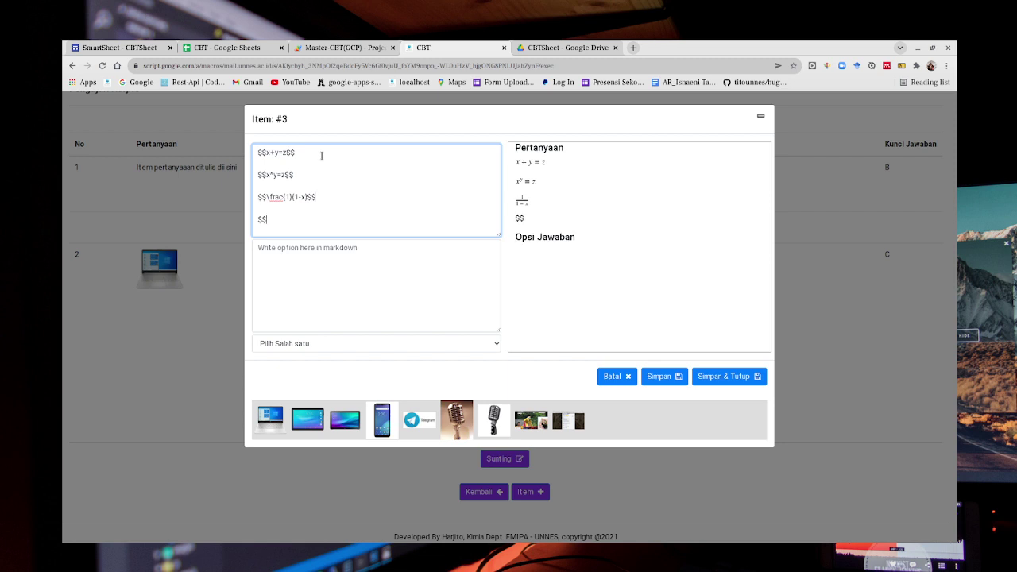
pyautogui.write('\\int_2_5')
pyautogui.press('BackSpace')
pyautogui.write('^5')
pyautogui.press('Right')
pyautogui.write('x^3dx$$')
pyautogui.click(357, 251)
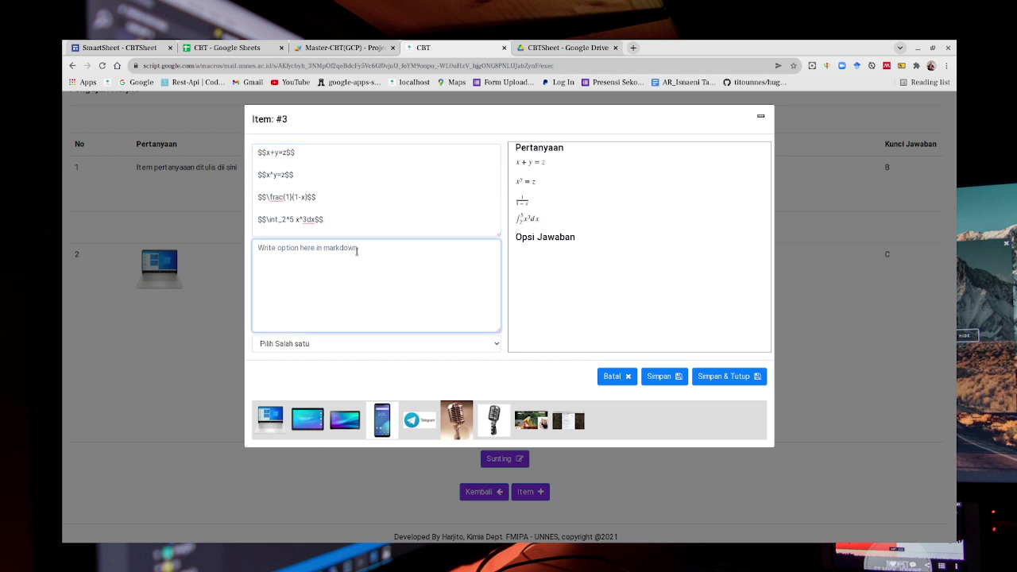
pyautogui.write('1.')
# Select the fraction and integral lines in item 3's question and cut them.
pyautogui.click(342, 196)
pyautogui.tripleClick(341, 197)
pyautogui.hotkey('ctrl', 'shift', 'End')
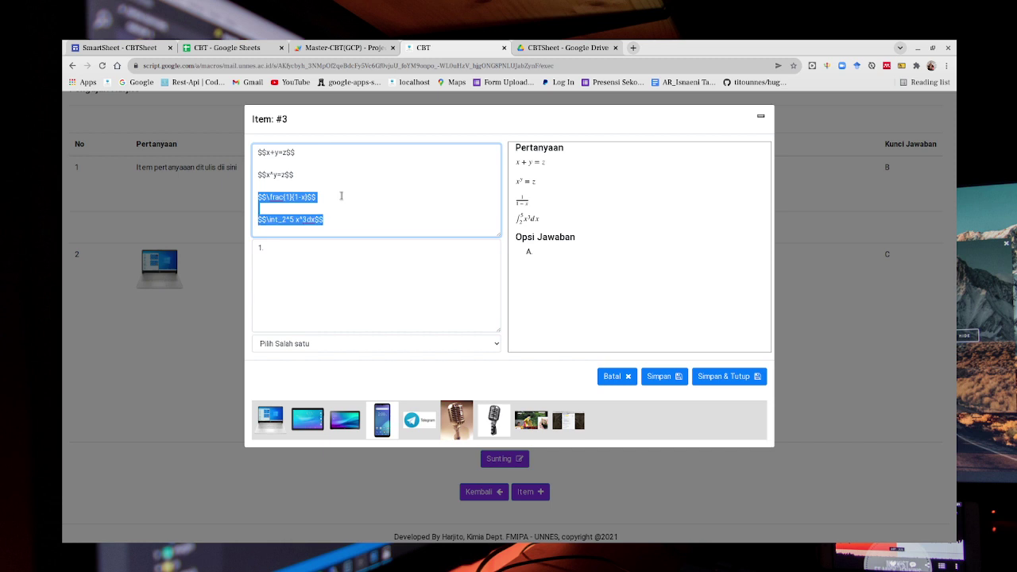
pyautogui.press('Right')
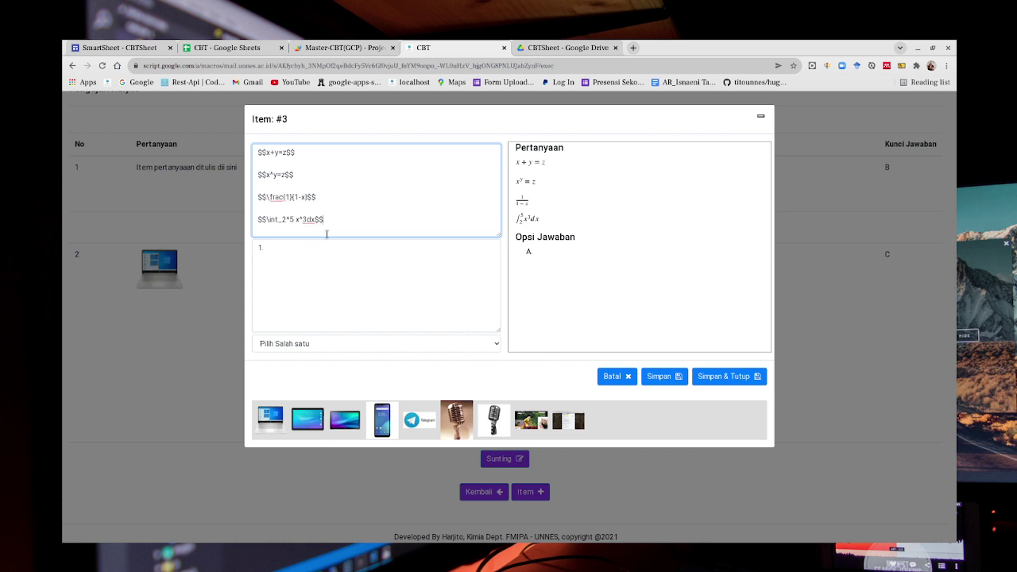
pyautogui.click(296, 190)
pyautogui.hotkey('shift', 'Down')
pyautogui.hotkey('shift', 'Down')
pyautogui.hotkey('shift', 'Down')
pyautogui.hotkey('shift', 'Down')
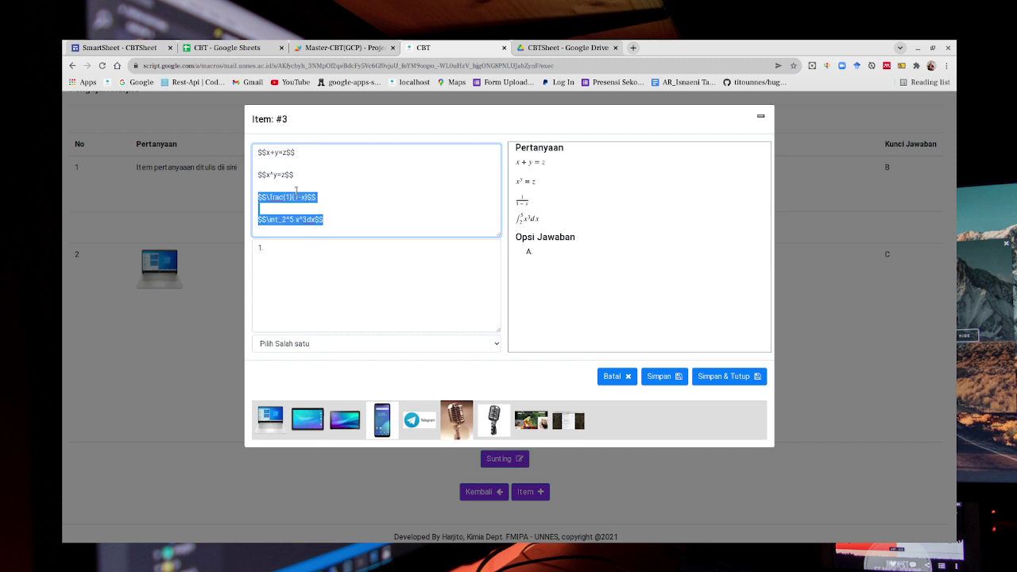
pyautogui.hotkey('ctrl', 'x')
# Paste the formulas after 1. in the options, number the second 2., and add an arrow term ending in B$$.
pyautogui.click(275, 249)
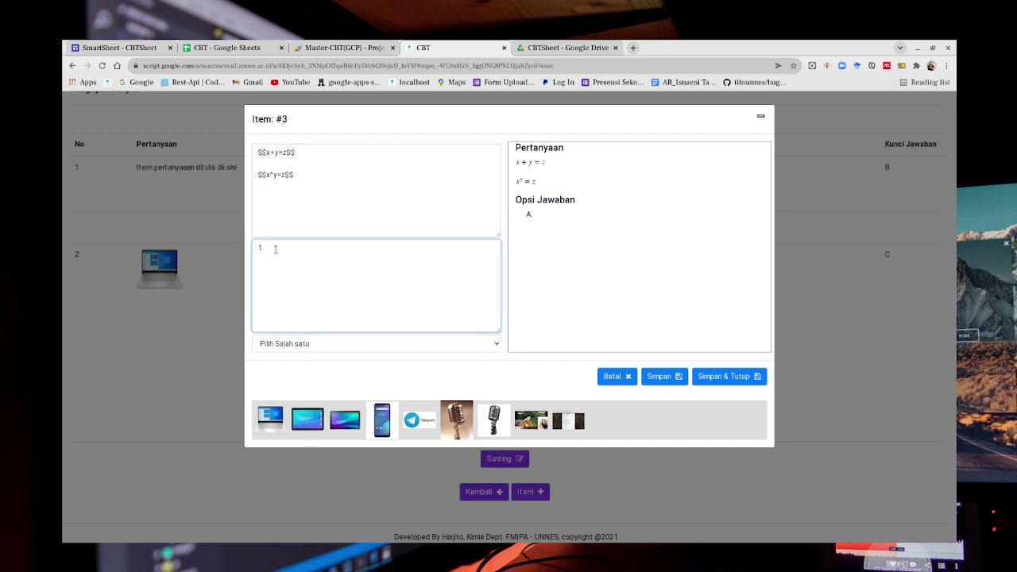
pyautogui.hotkey('ctrl', 'v')
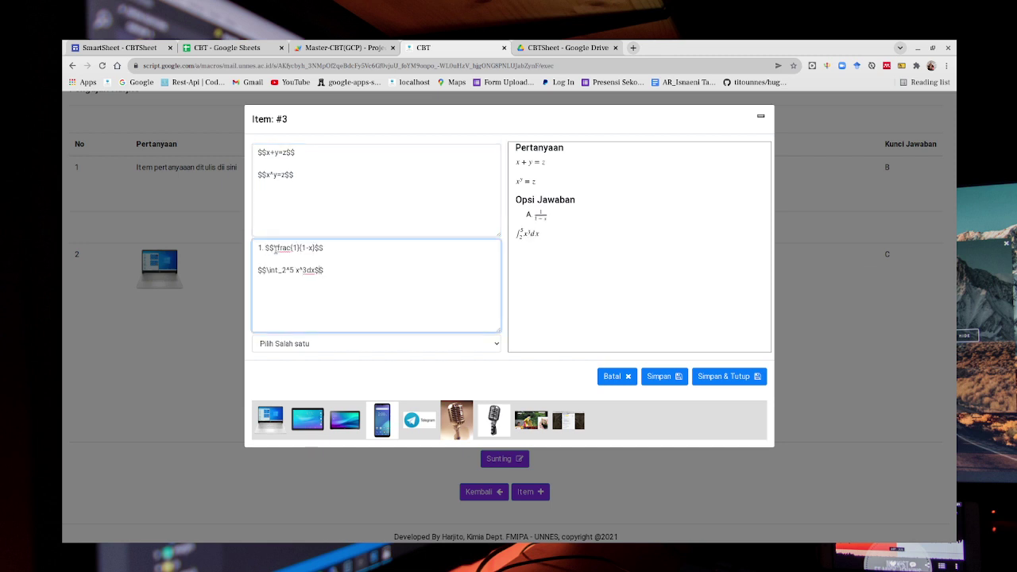
pyautogui.write('2.')
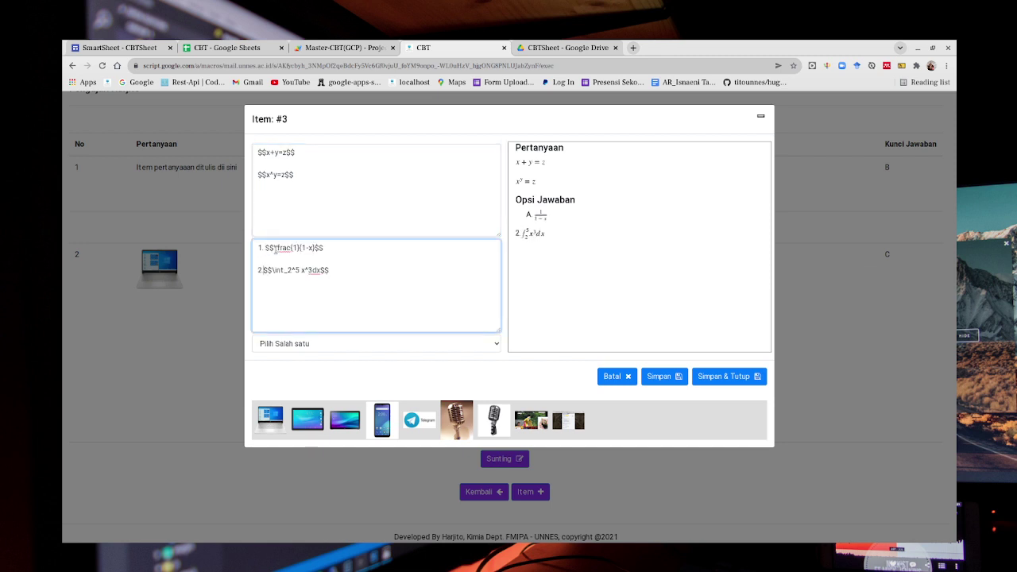
pyautogui.click(351, 268)
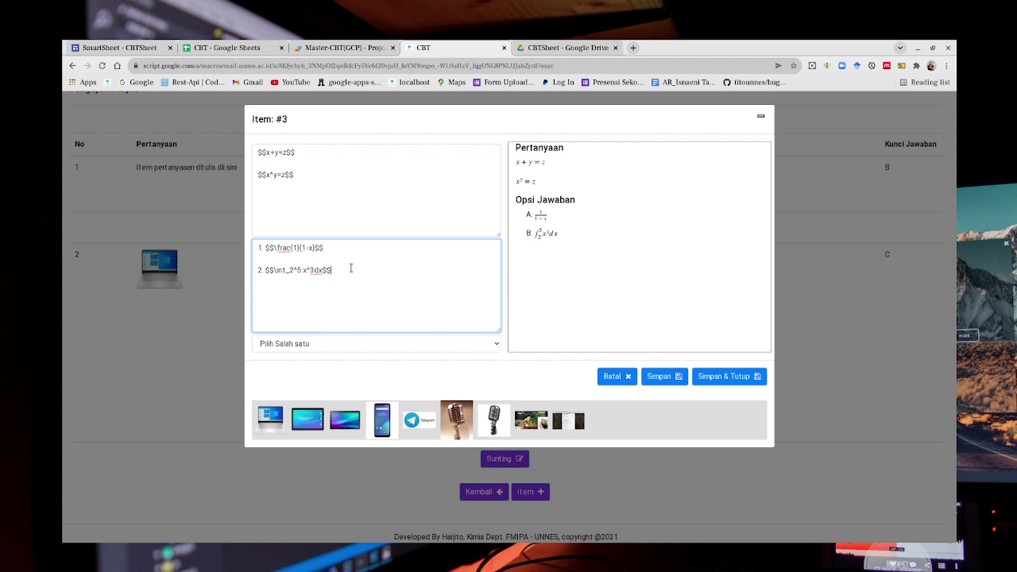
pyautogui.write('3')
pyautogui.write('.')
pyautogui.write(' $$')
pyautogui.press('BackSpace')
pyautogui.press('BackSpace')
pyautogui.press('BackSpace')
pyautogui.press('BackSpace')
pyautogui.press('BackSpace')
pyautogui.press('BackSpace')
pyautogui.write('\\fightarrow B$$')
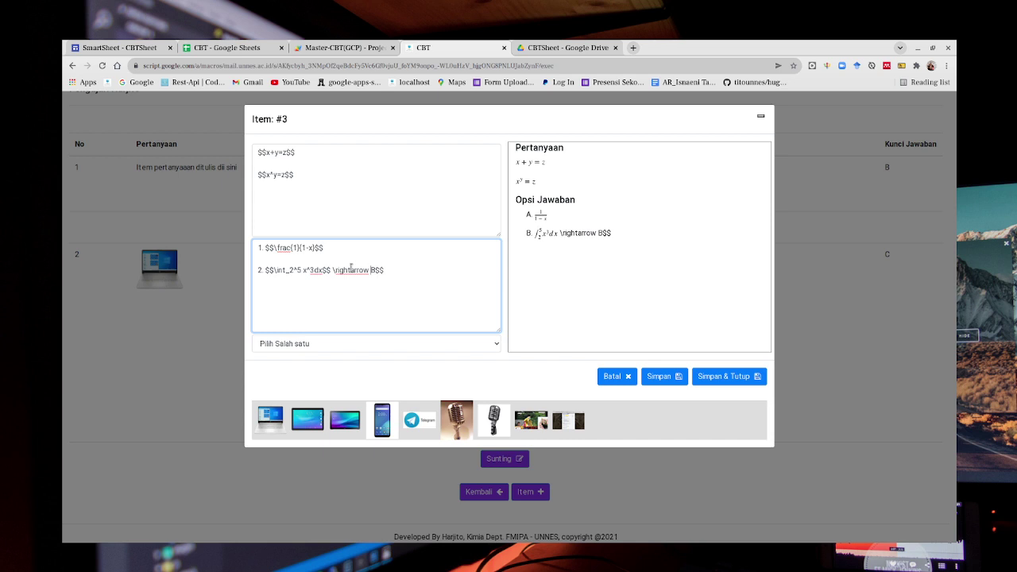
# Move the arrow onto its own line as option 3, $$A\rightarrow B$$.
pyautogui.press('Return')
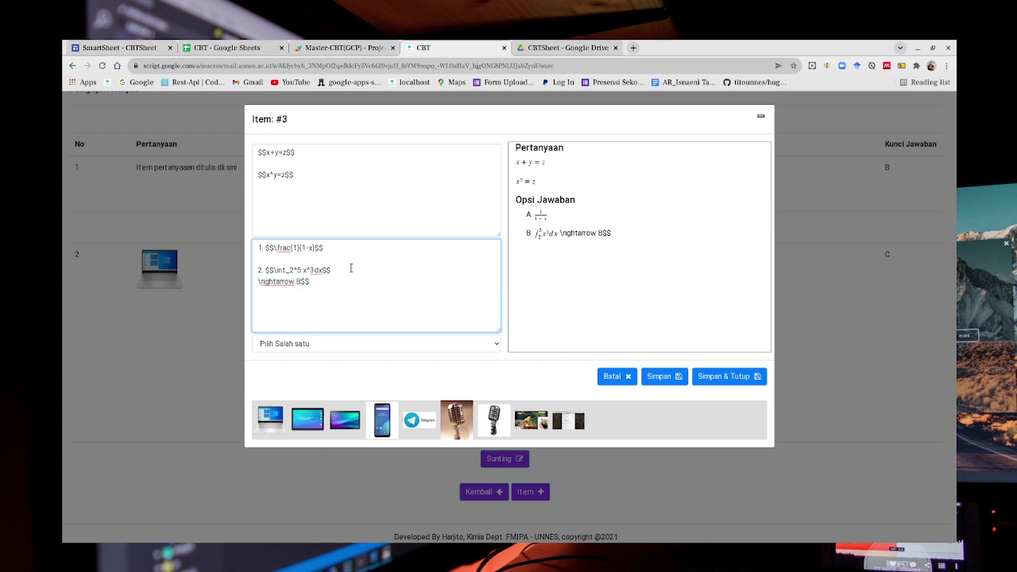
pyautogui.write('$$ ')
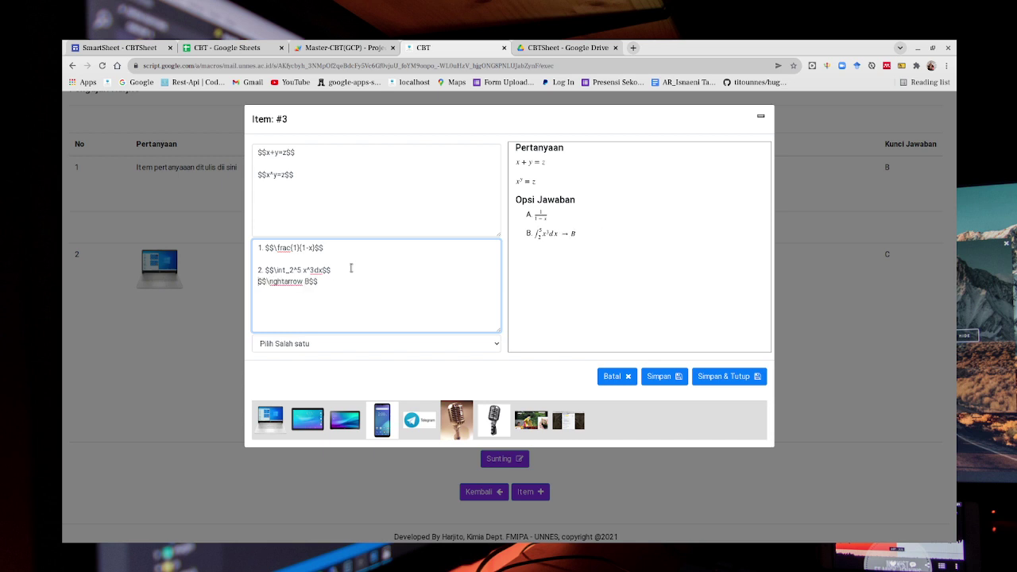
pyautogui.write('3.')
pyautogui.press('BackSpace')
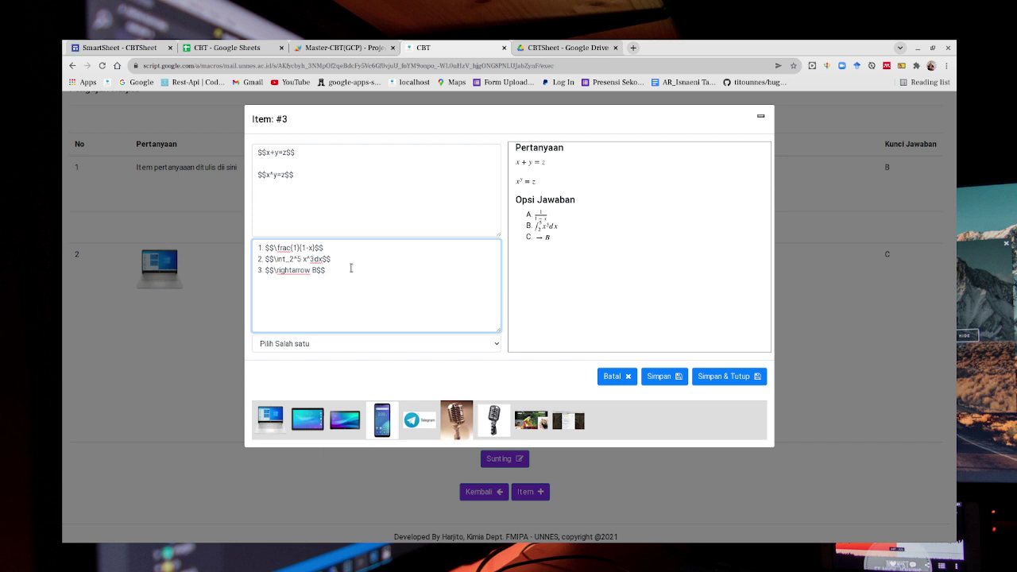
pyautogui.write('A')
pyautogui.press('Left')
pyautogui.press('Left')
# Duplicate option 3 as option 4, changing the arrow to \longrightarrow.
pyautogui.tripleClick(350, 269)
pyautogui.click(351, 268)
pyautogui.hotkey('ctrl', 'v')
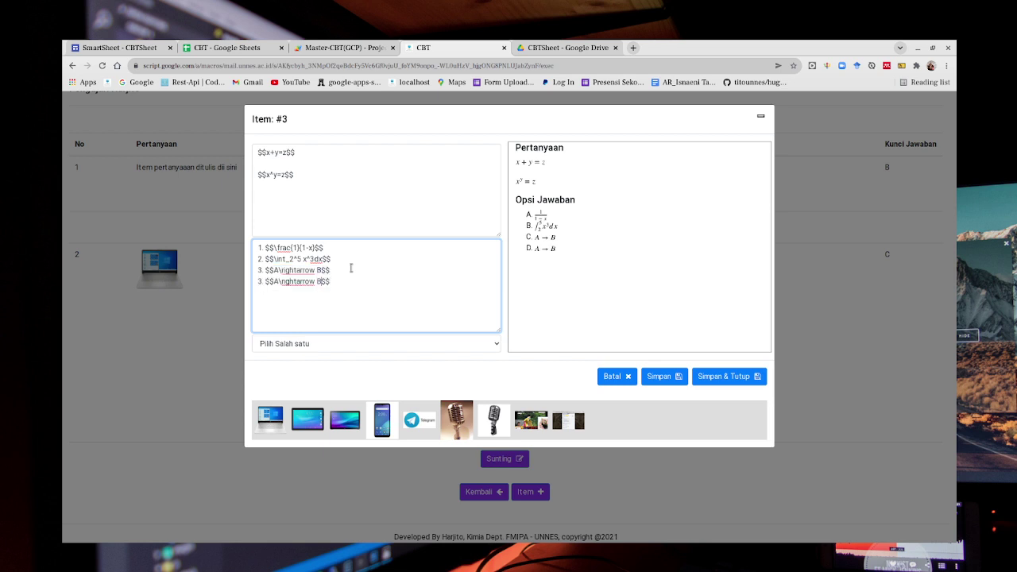
pyautogui.hotkey('ctrl', 'Left')
pyautogui.hotkey('ctrl', 'Left')
pyautogui.write('long')
pyautogui.click(359, 257)
pyautogui.press('BackSpace')
pyautogui.write('4')
# Duplicate option 4 as option 5, changing the arrow to \Longrightarrow.
pyautogui.press('Down')
pyautogui.hotkey('shift', 'End')
pyautogui.press('End')
pyautogui.hotkey('ctrl', 'v')
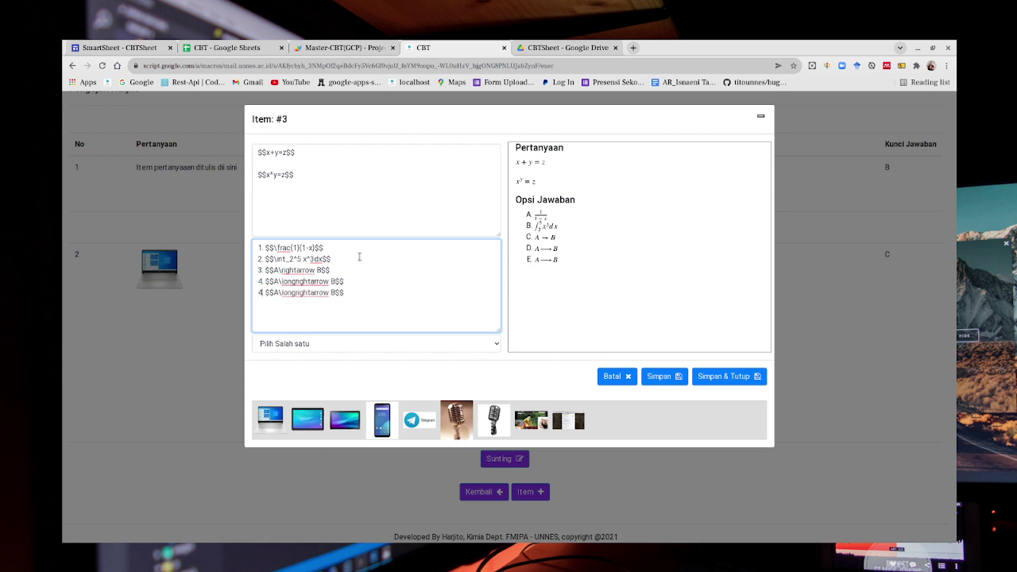
pyautogui.press('Right')
pyautogui.press('Right')
pyautogui.press('Right')
pyautogui.press('Right')
pyautogui.press('Right')
pyautogui.press('Right')
pyautogui.press('Right')
pyautogui.press('BackSpace')
pyautogui.write('L')
# Save item 3 and scroll the list to view its formulas and five math options.
pyautogui.click(724, 382)
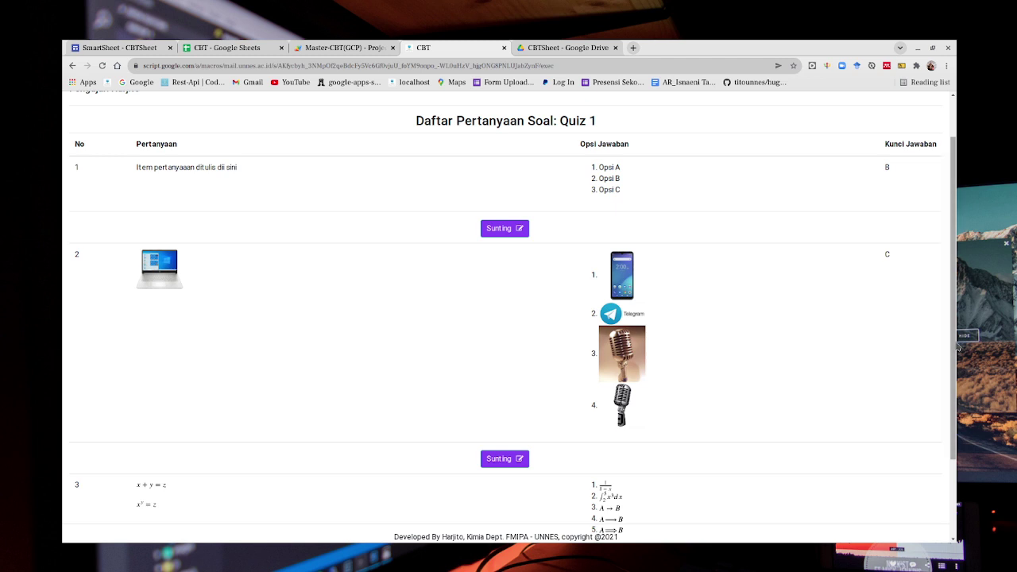
pyautogui.moveTo(949, 316); pyautogui.dragTo(956, 388)
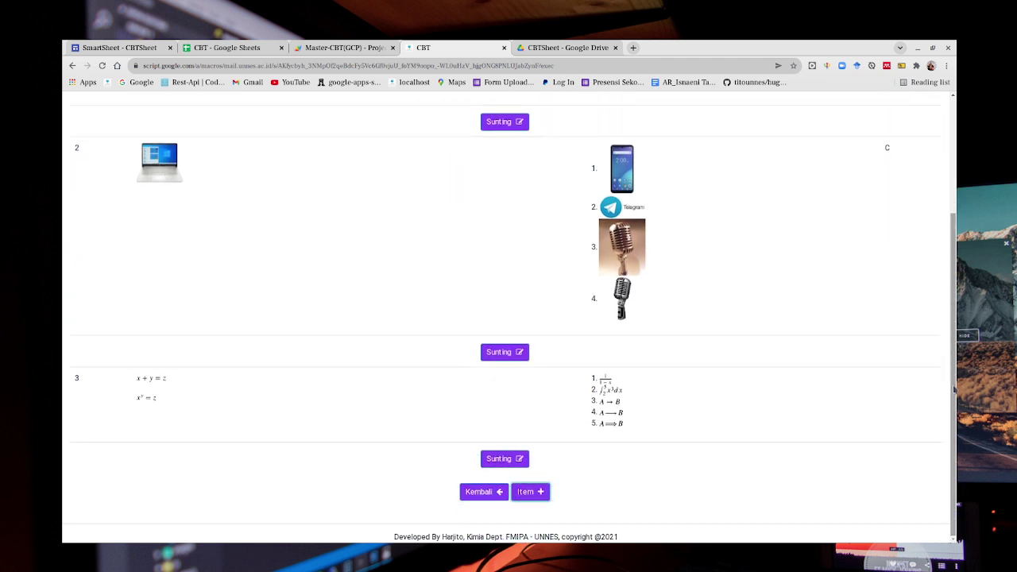